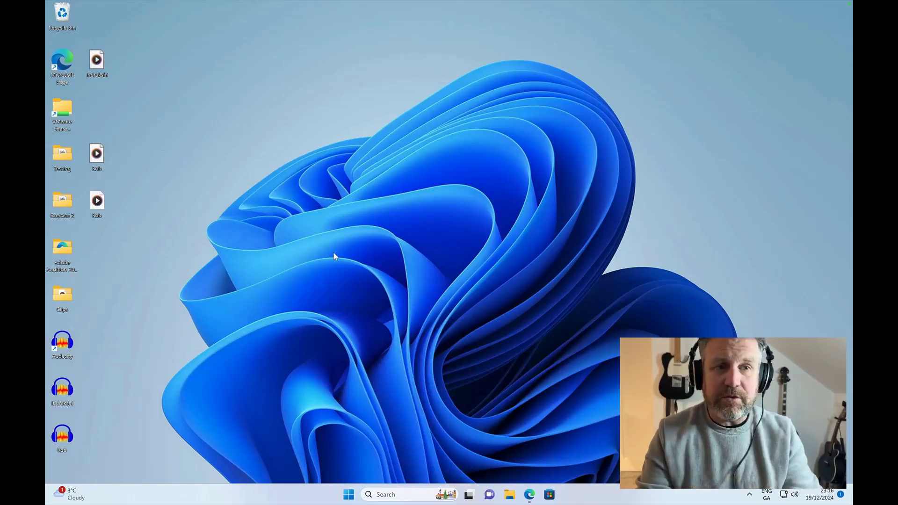
Launch Audacity and delete the lower of the two identically named audio files from the desktop.
double_click(62, 349)
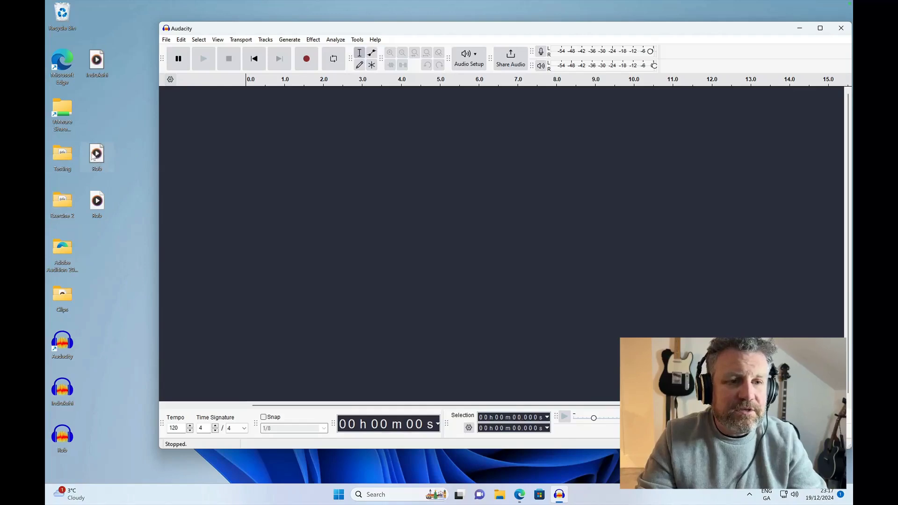
click(96, 206)
right_click(95, 206)
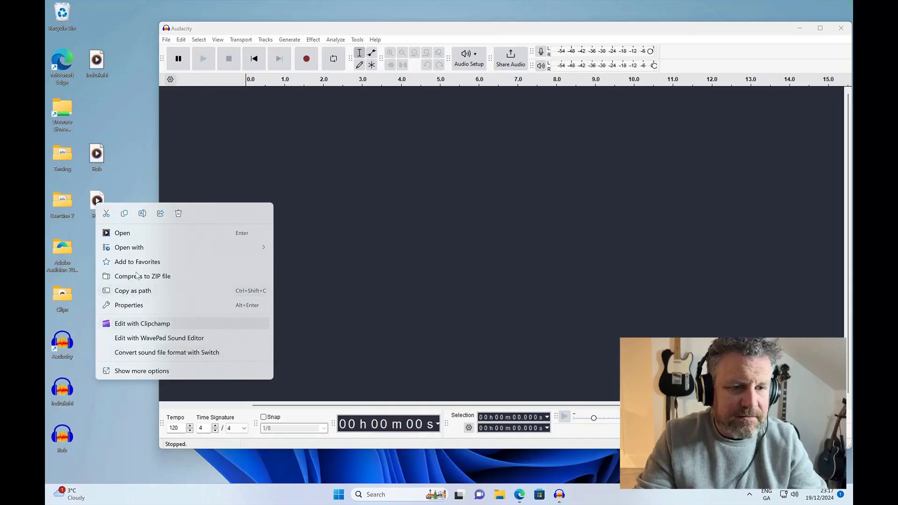
click(178, 215)
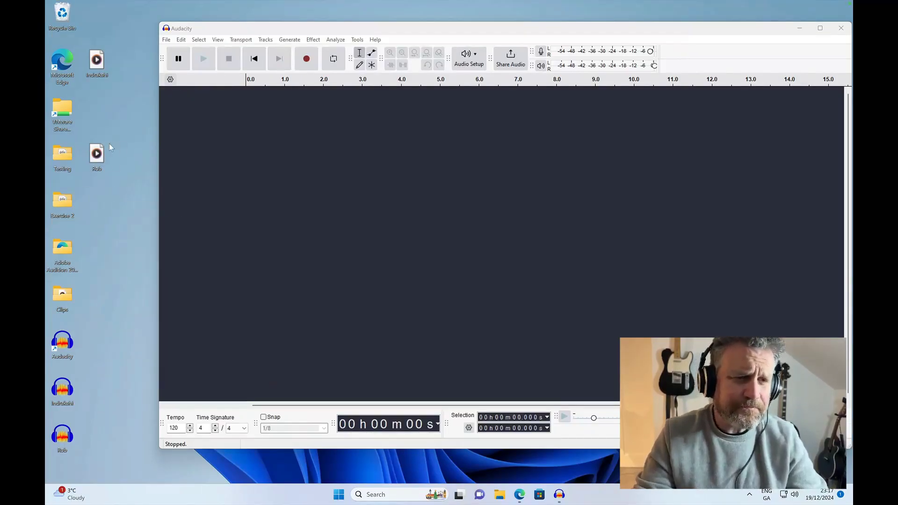
Import the two remaining desktop audio files as separate tracks, starting with the lower file.
drag(95, 155, 281, 140)
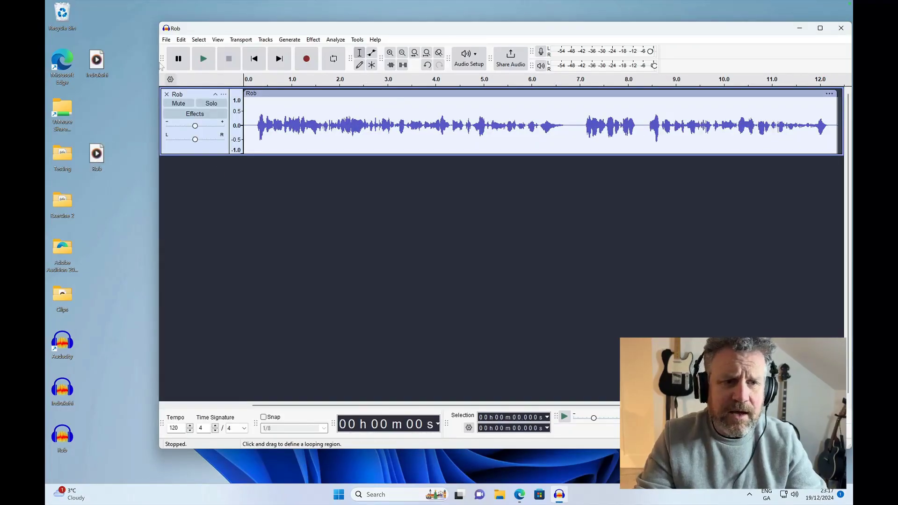
drag(97, 60, 232, 213)
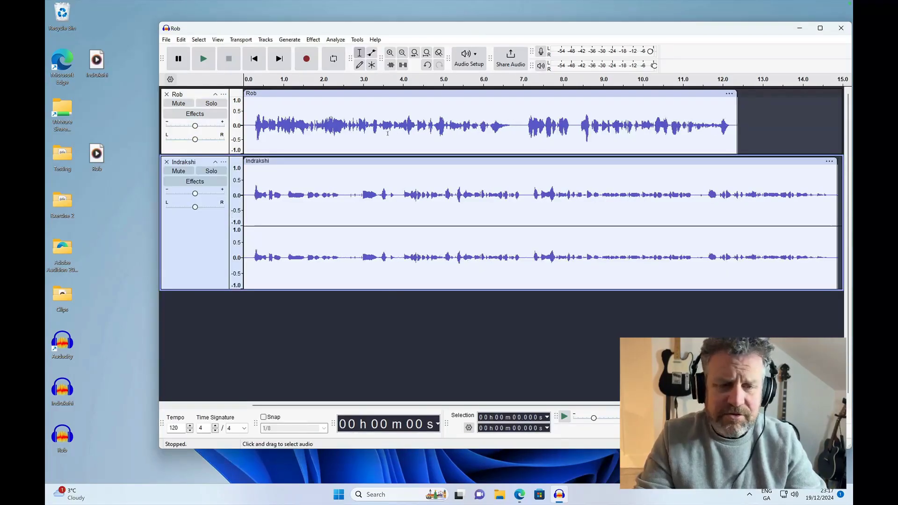
Play both overlapping tracks together from the beginning of the timeline, then stop playback.
click(248, 82)
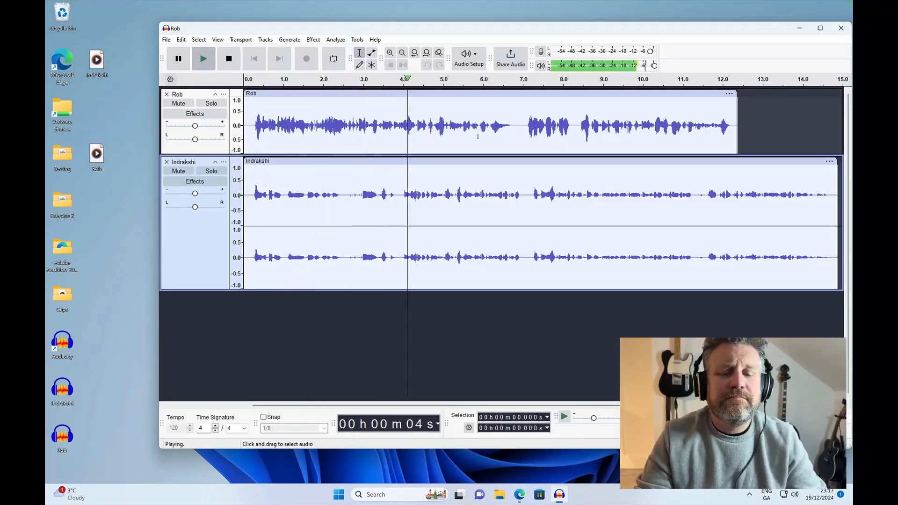
key(space)
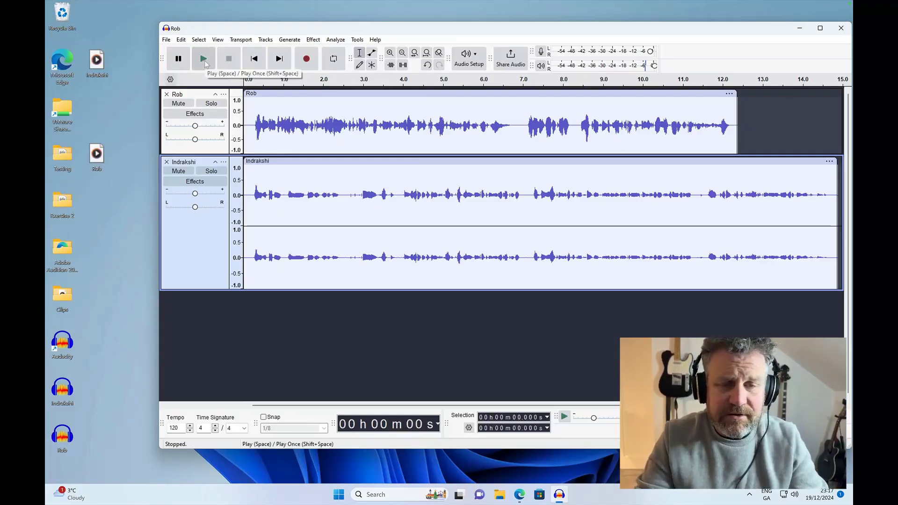
click(203, 60)
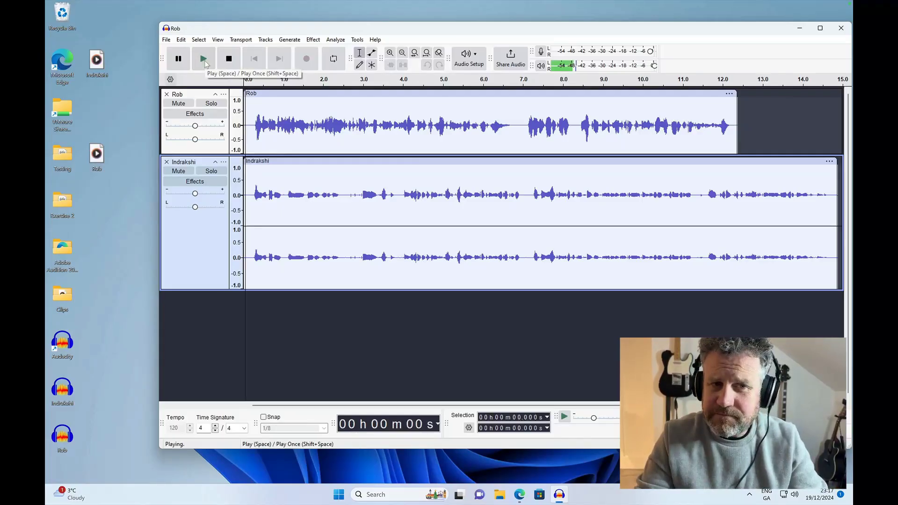
click(229, 59)
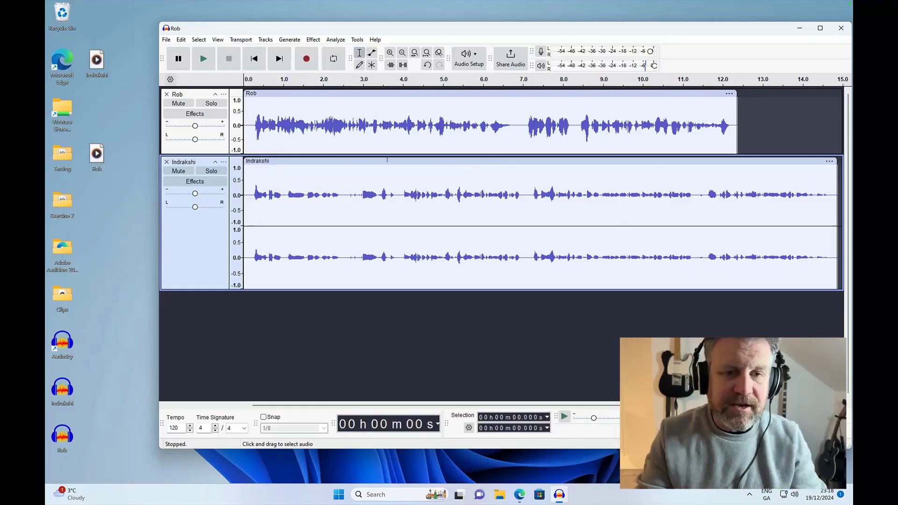
Move the second track's clip along the timeline to start at about 12.2 s, near the end of the first track's clip.
click(322, 156)
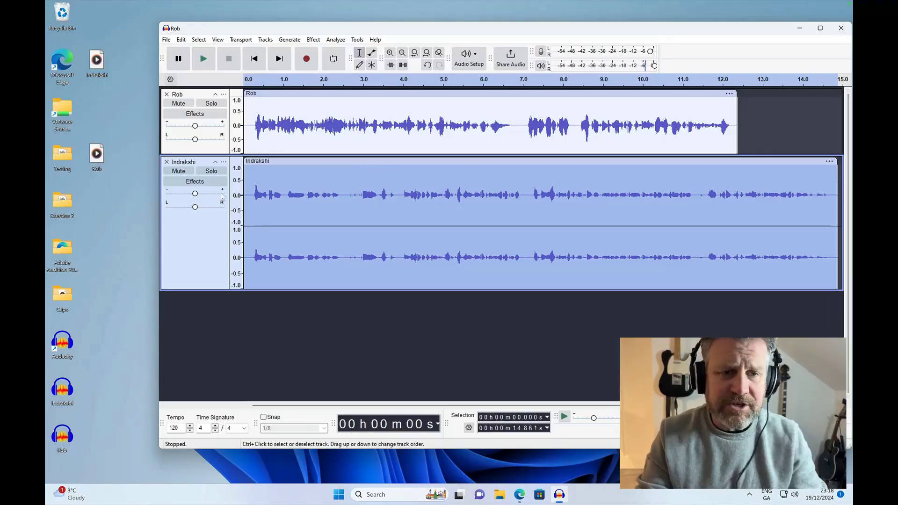
click(293, 357)
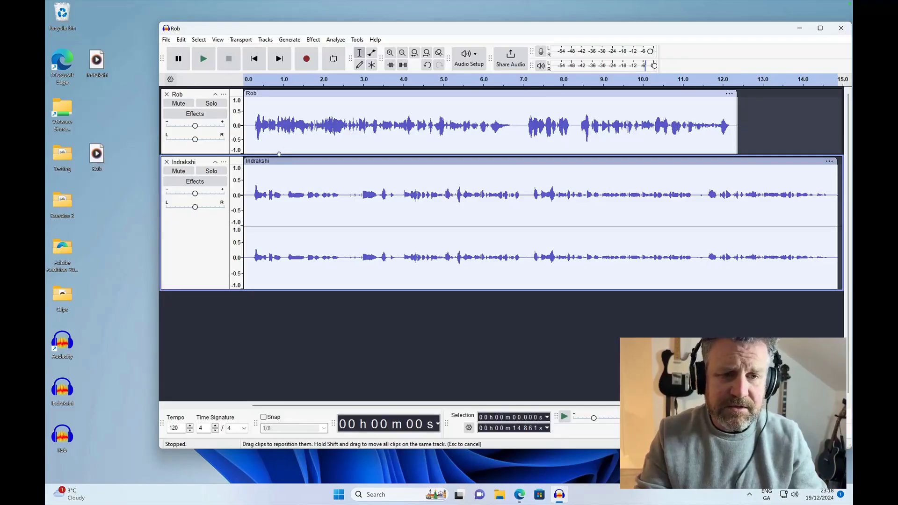
drag(279, 155, 766, 158)
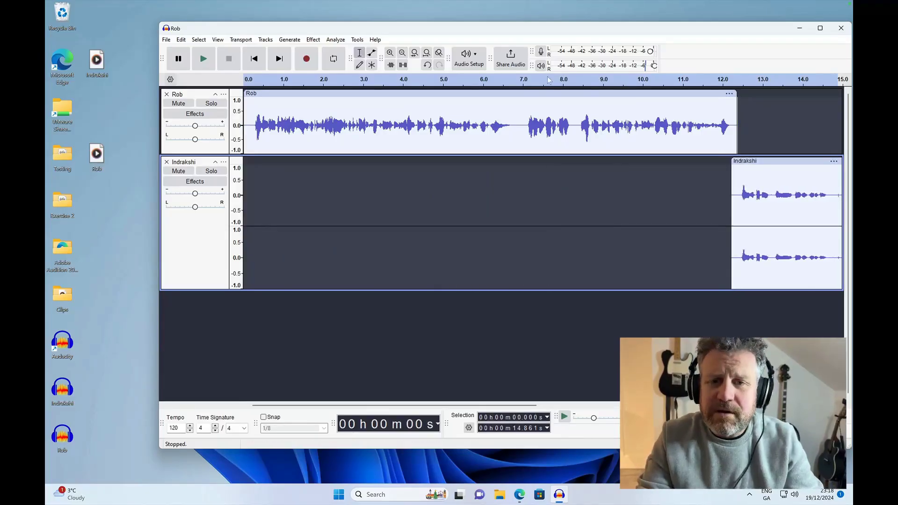
Listen to the transition between the two clips by playing from several points before the first clip ends.
click(508, 83)
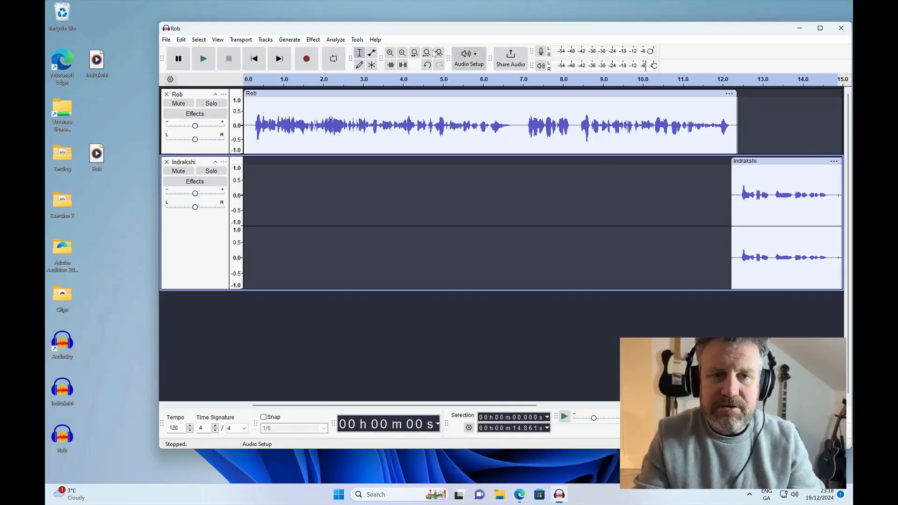
click(402, 53)
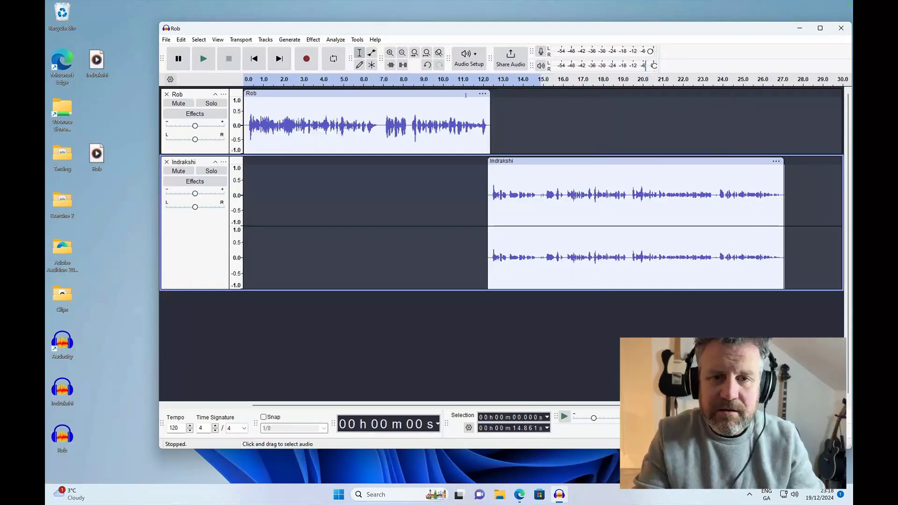
click(457, 80)
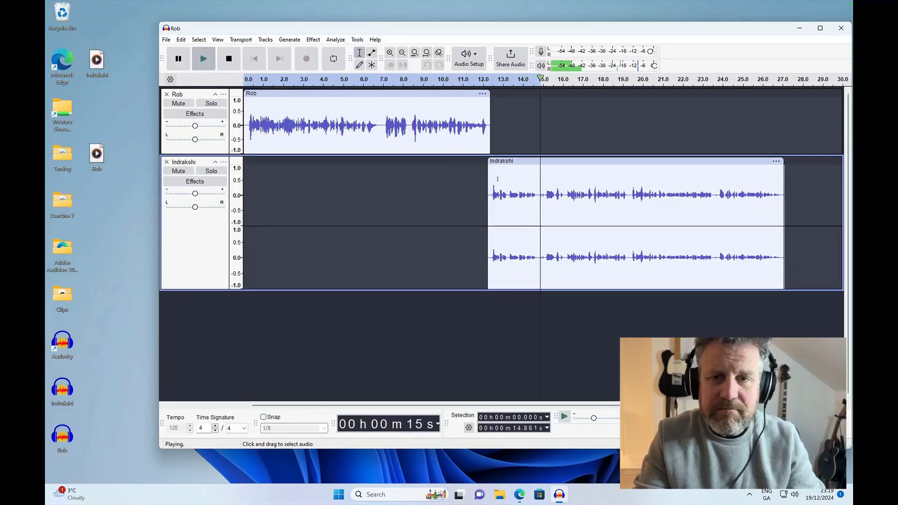
key(space)
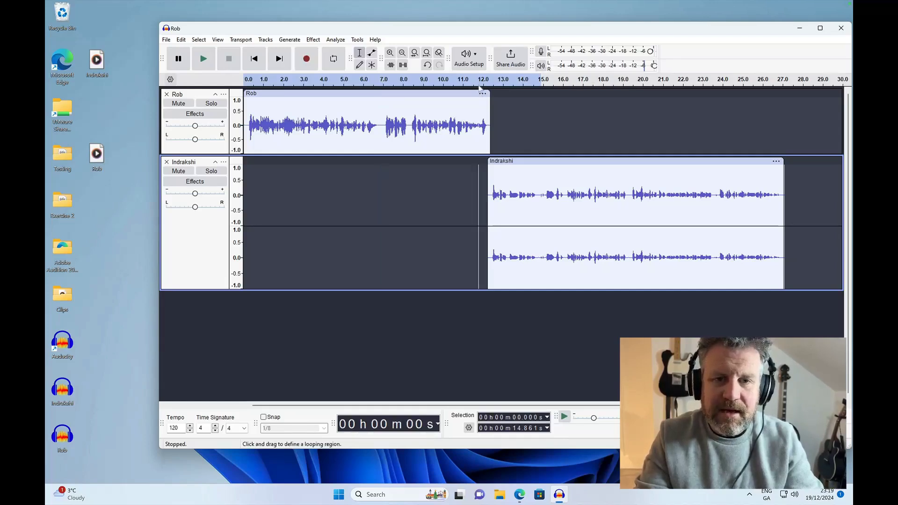
click(375, 82)
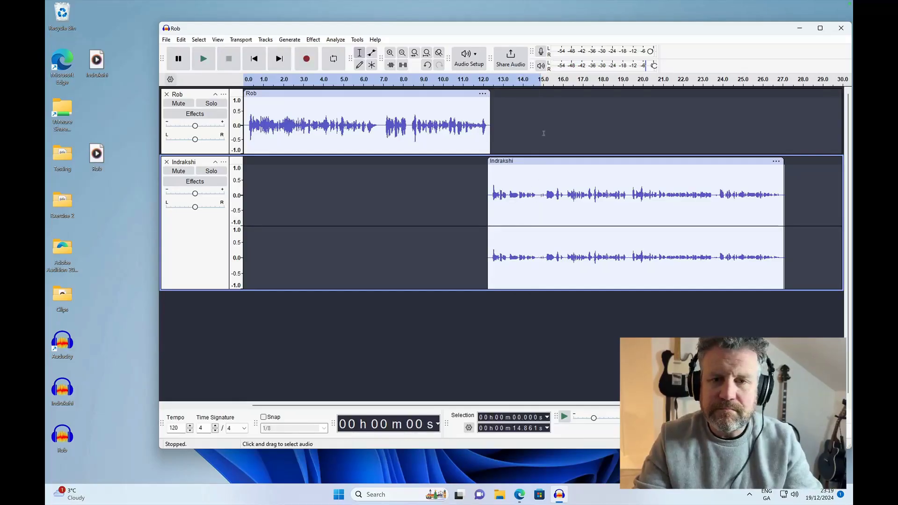
click(541, 196)
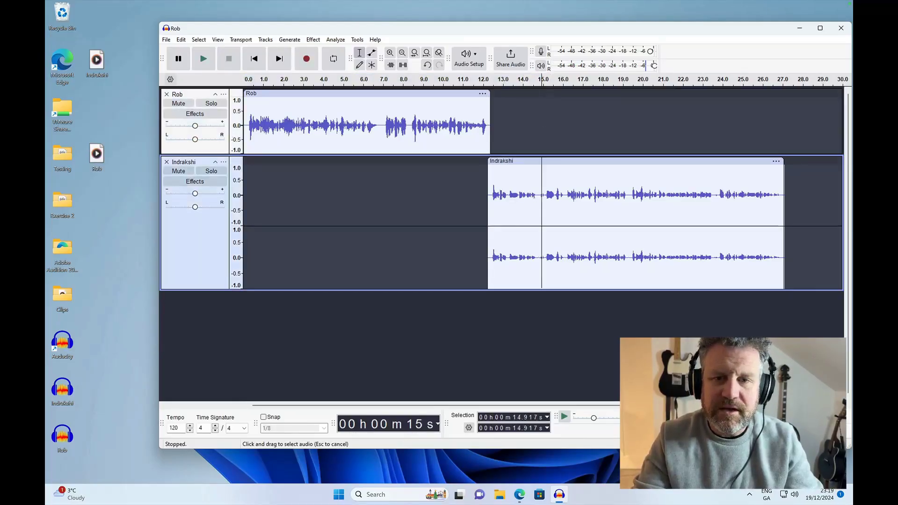
click(607, 141)
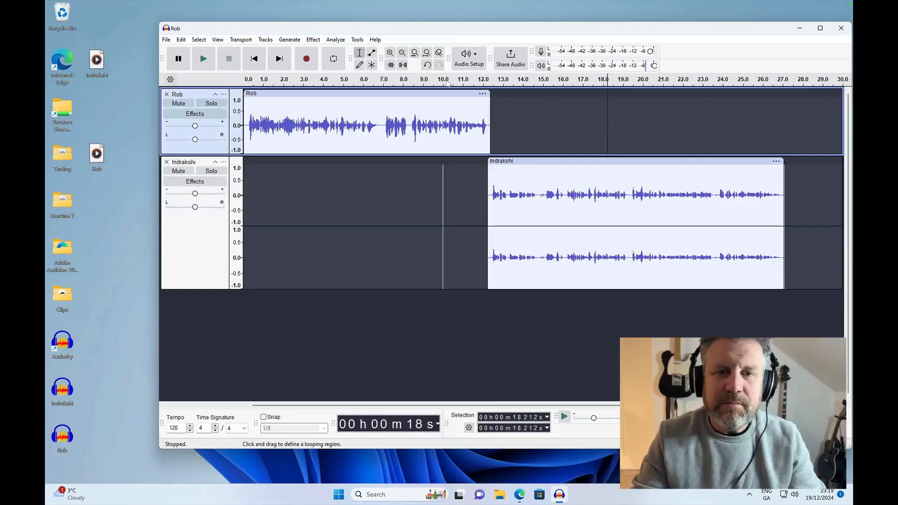
click(429, 79)
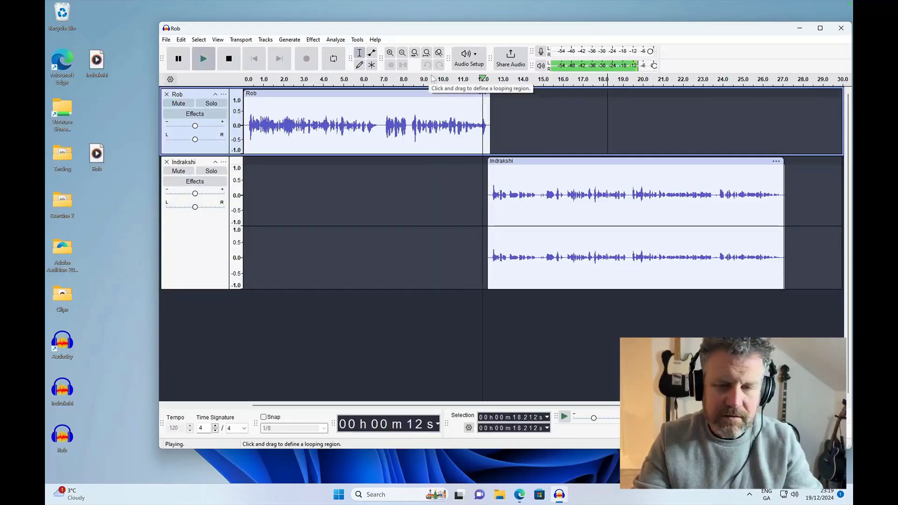
key(space)
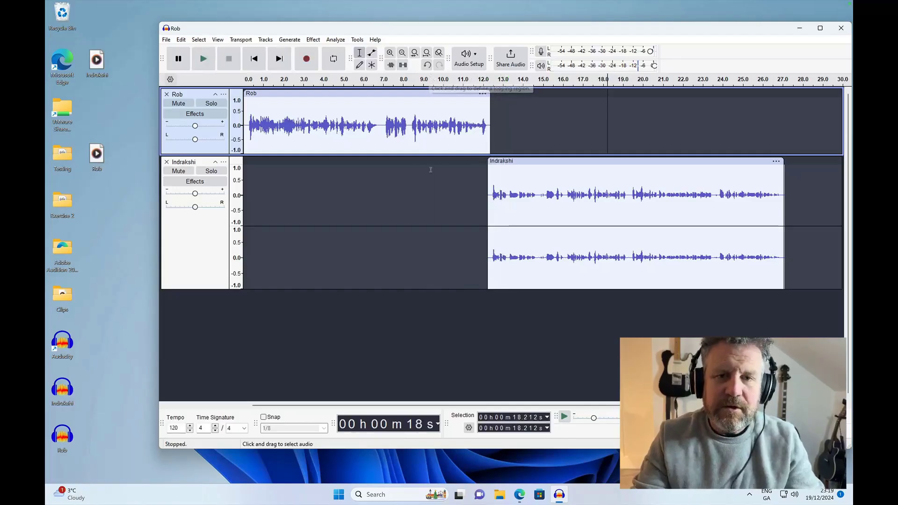
click(422, 169)
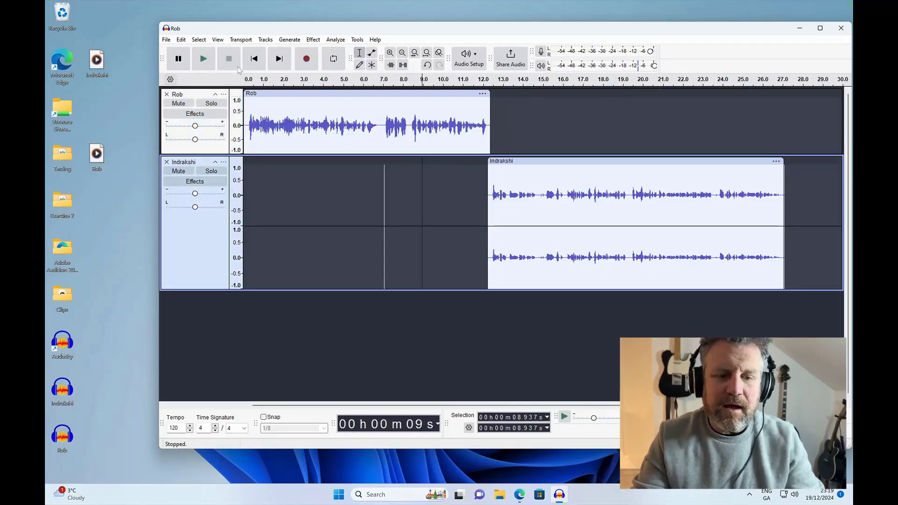
Save the project to the computer's Desktop as "Test Podcast", with the save-location choice remembered.
key(super)
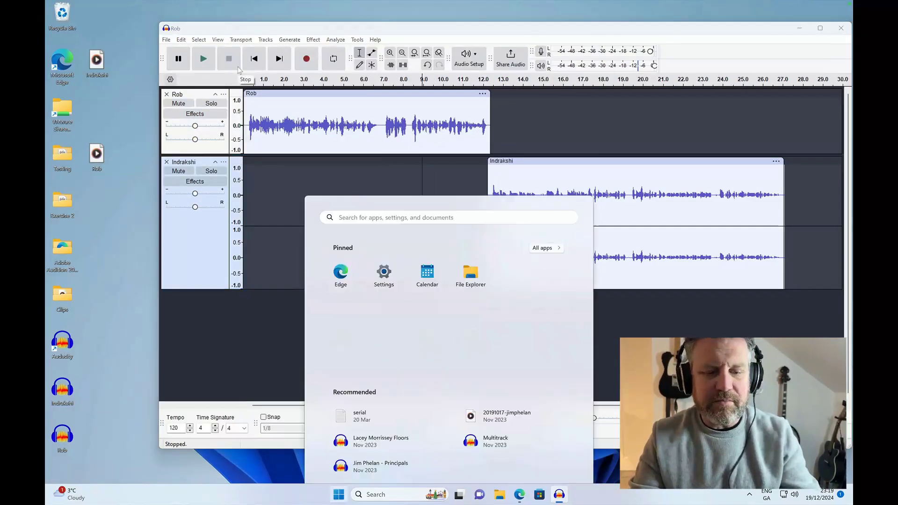
click(490, 117)
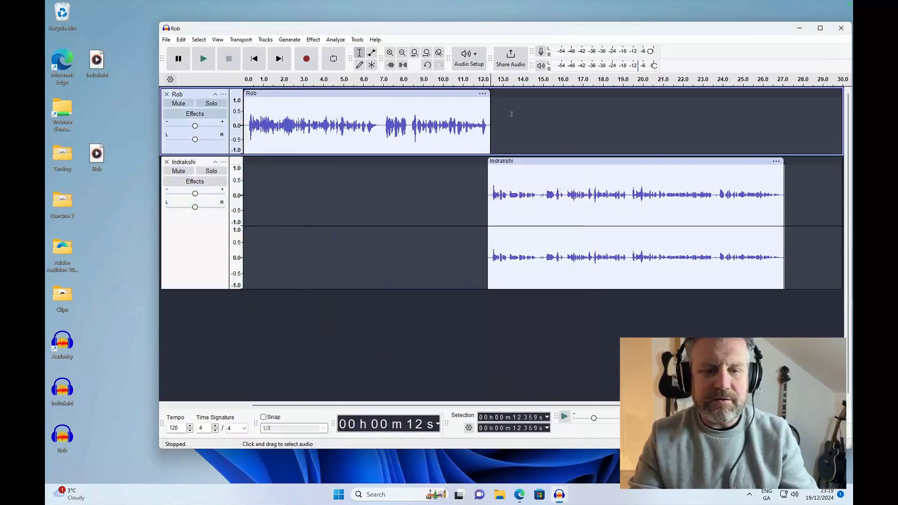
key(ctrl+s)
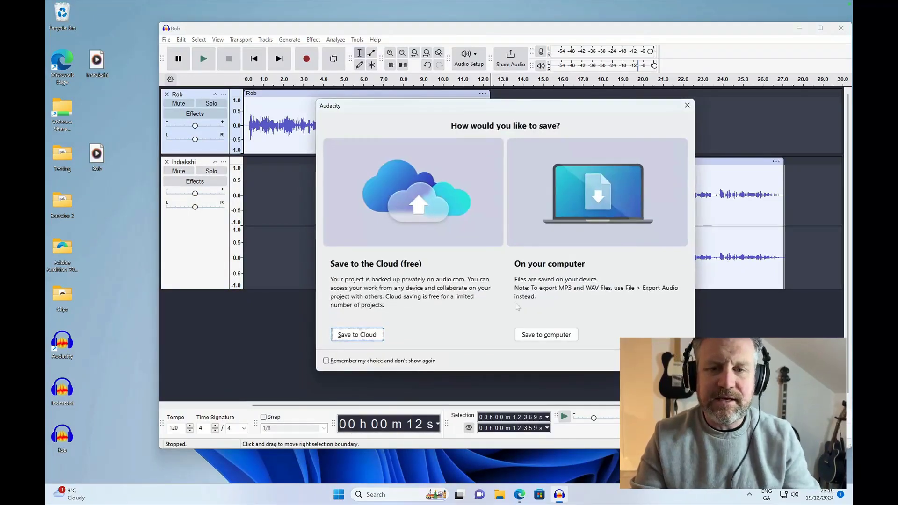
click(326, 361)
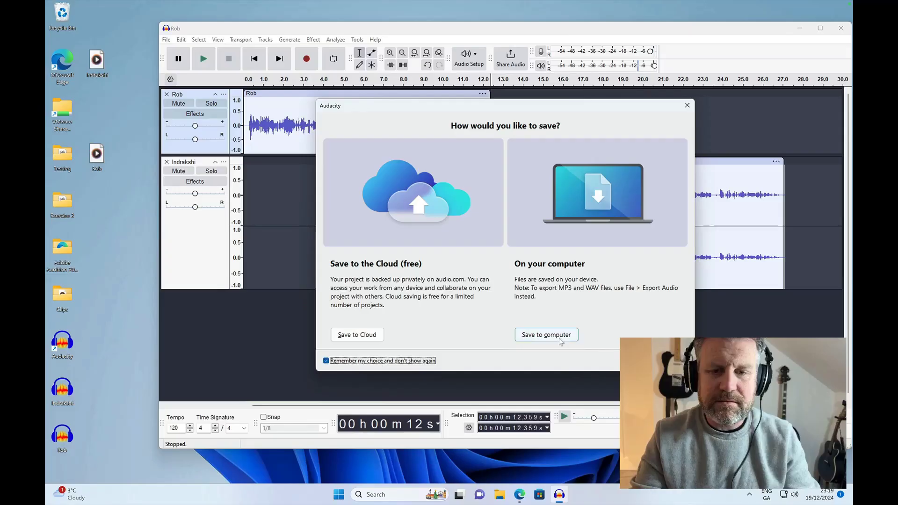
click(546, 335)
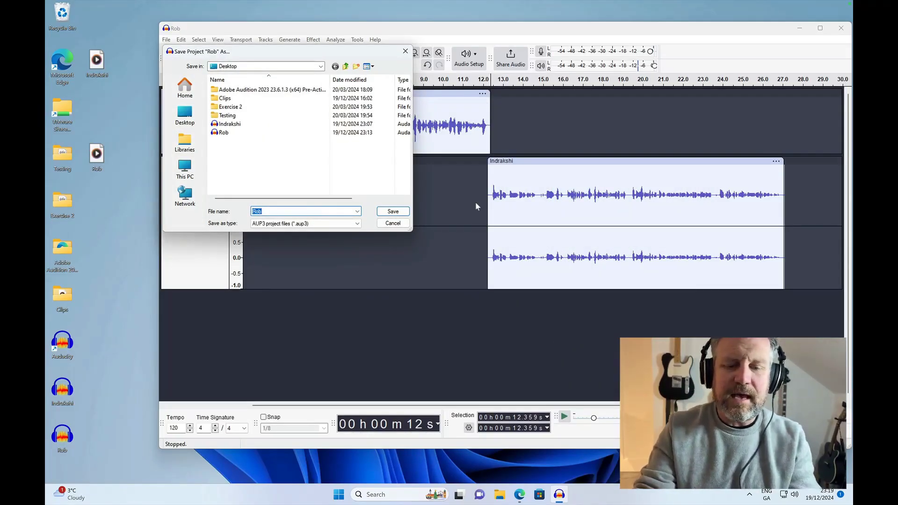
text(Test Podcast)
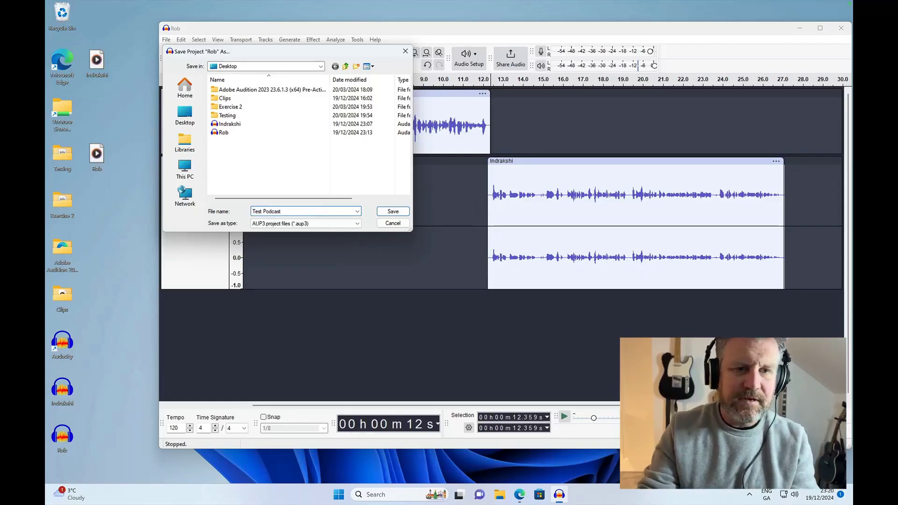
key(Return)
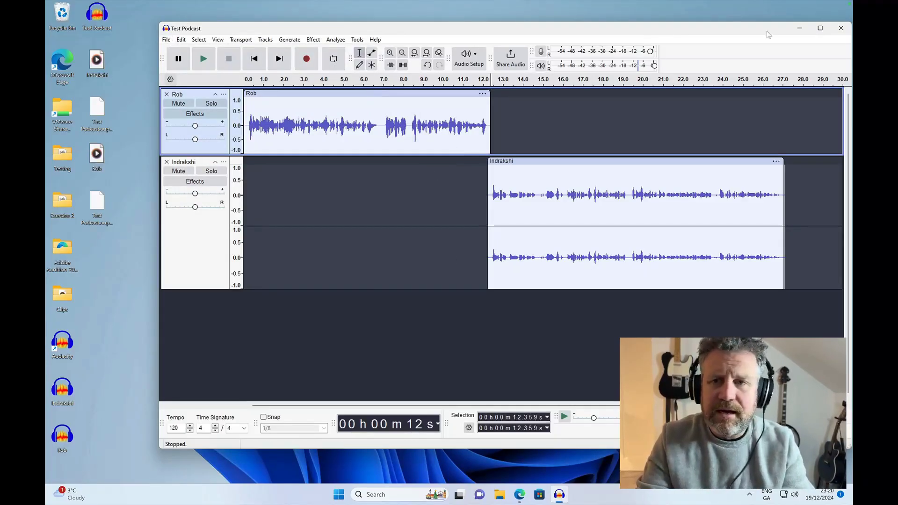
Close the project window and reopen the Test Podcast project from the desktop.
click(840, 28)
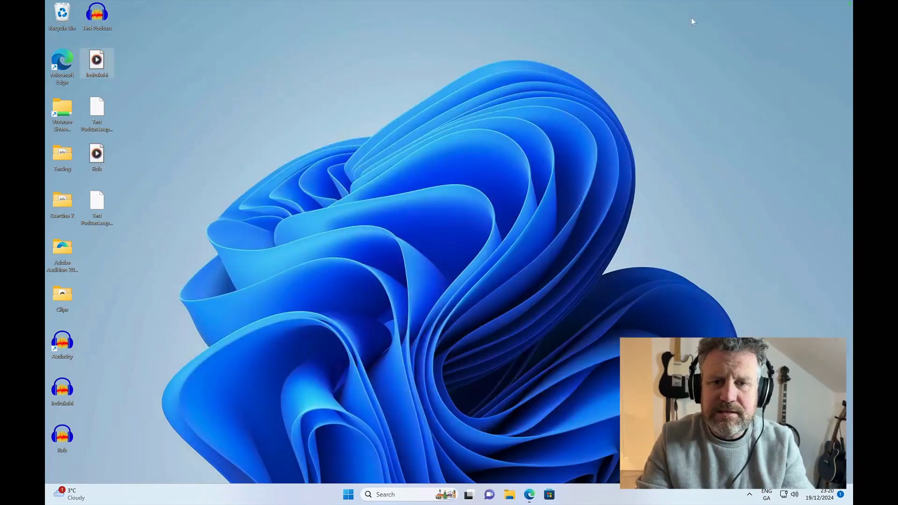
double_click(96, 14)
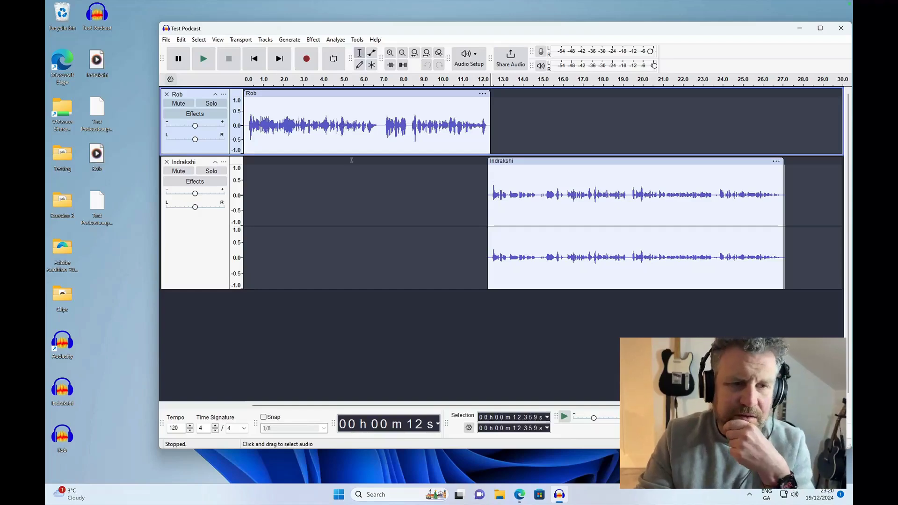
Export the entire project to the Desktop as a WAV (Microsoft) file named "Test Podcast v1".
click(166, 40)
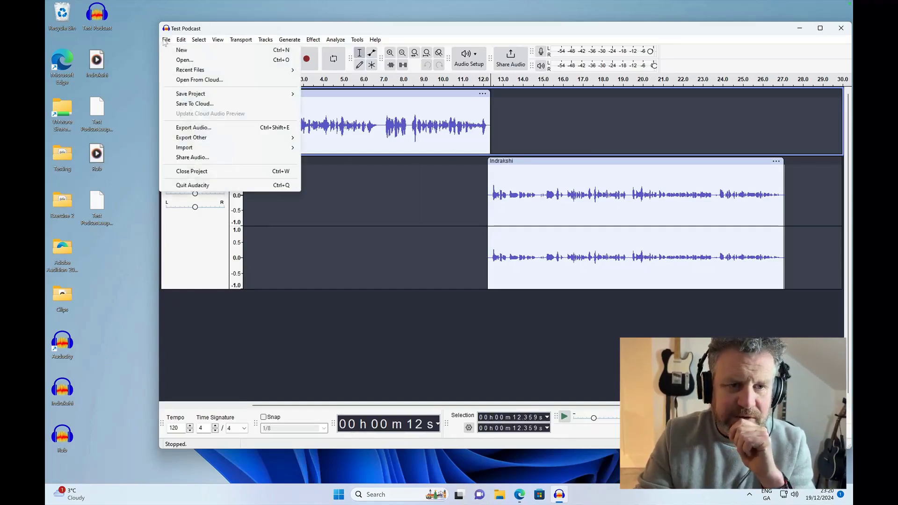
click(196, 128)
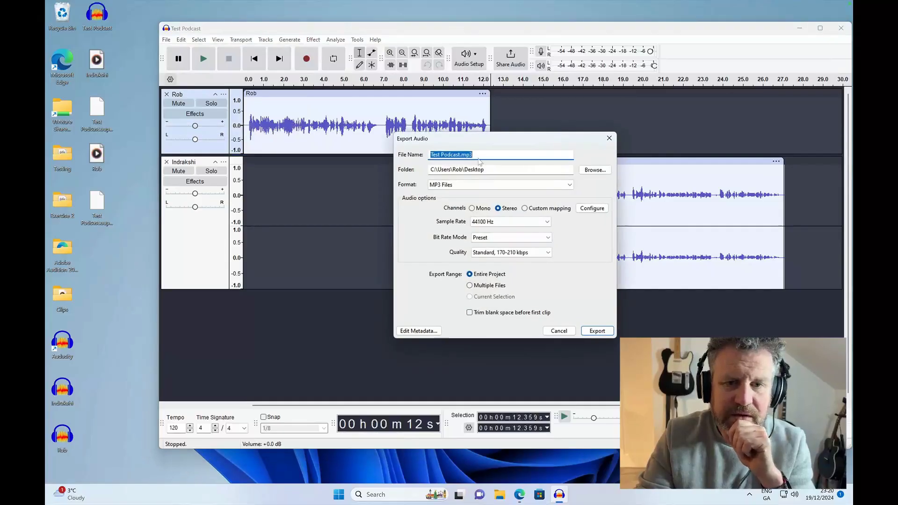
click(482, 182)
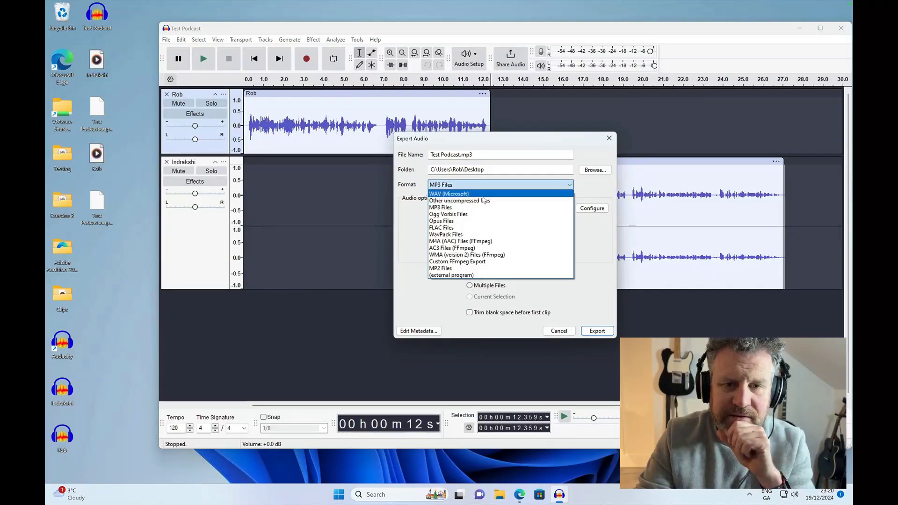
click(482, 199)
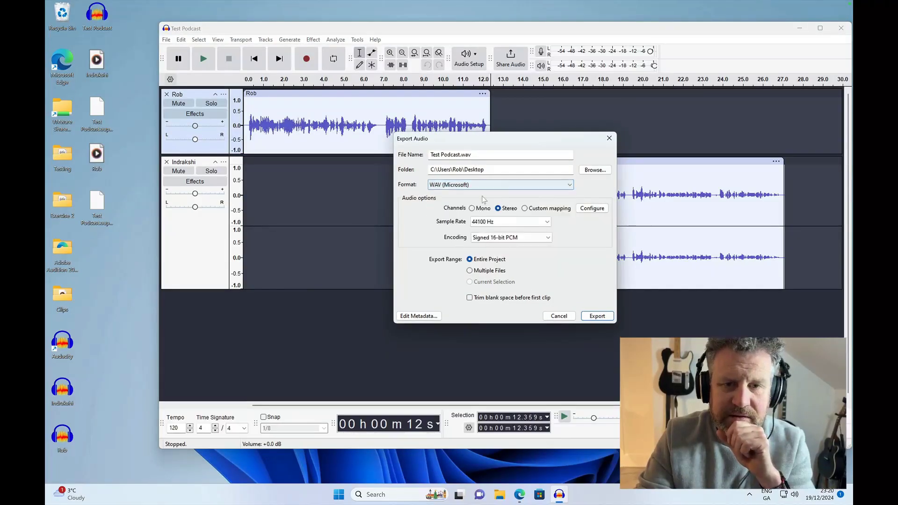
click(463, 157)
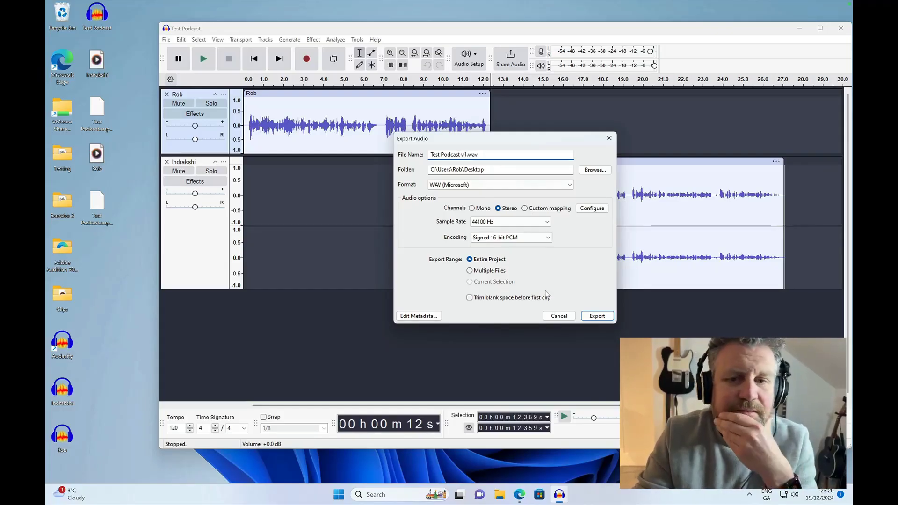
click(596, 316)
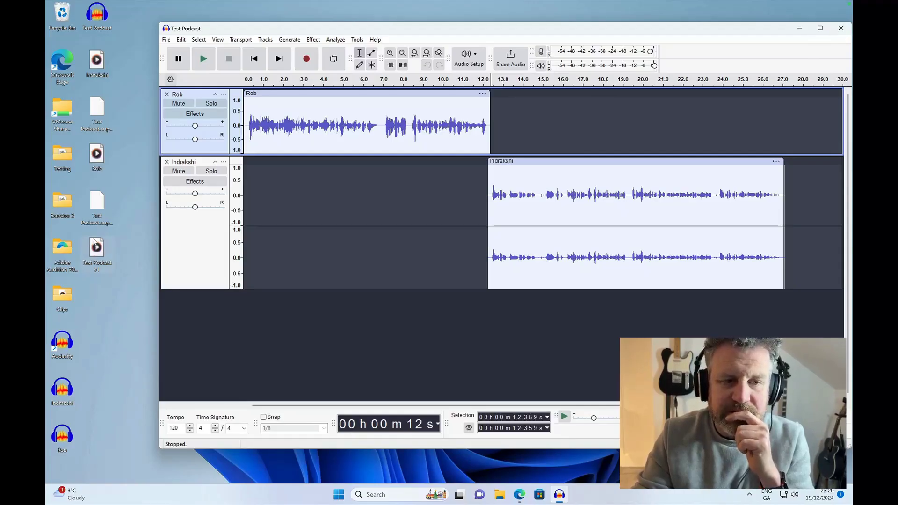
Listen to the exported Test Podcast v1 file from the desktop in Media Player, then close the player.
click(105, 261)
double_click(105, 262)
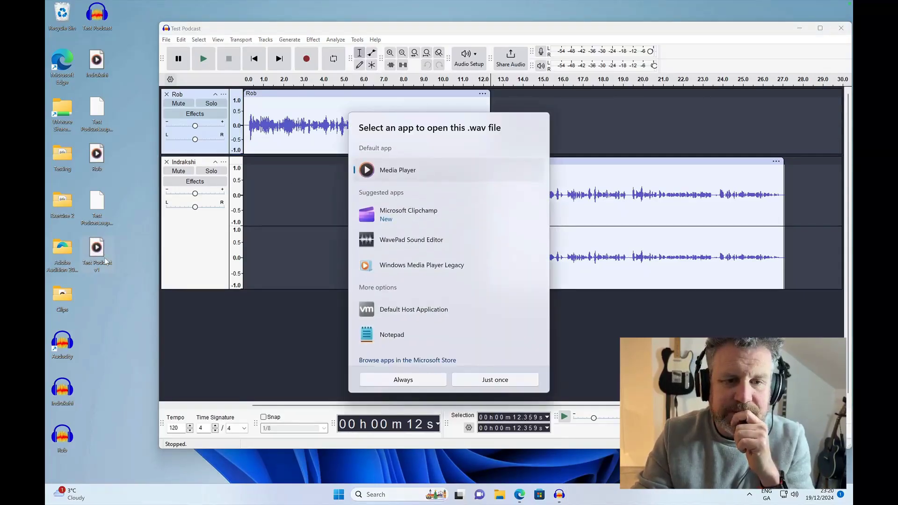
double_click(381, 169)
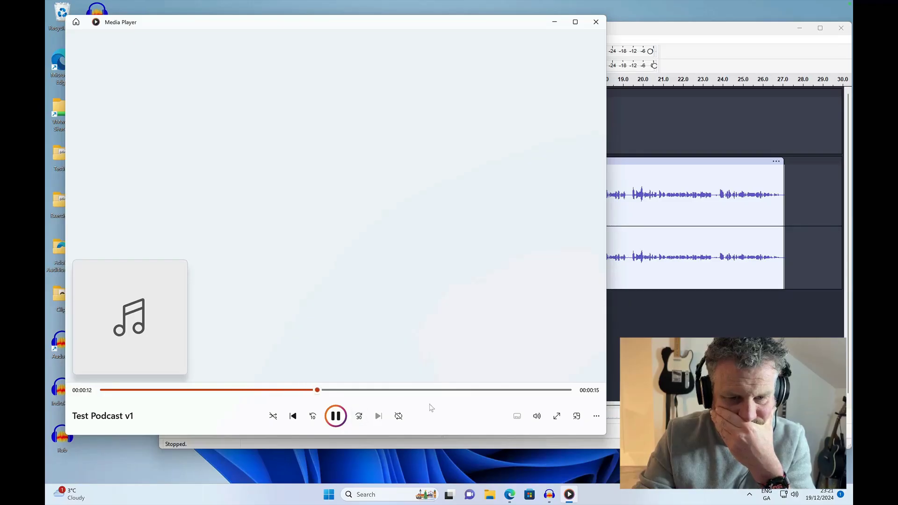
click(336, 416)
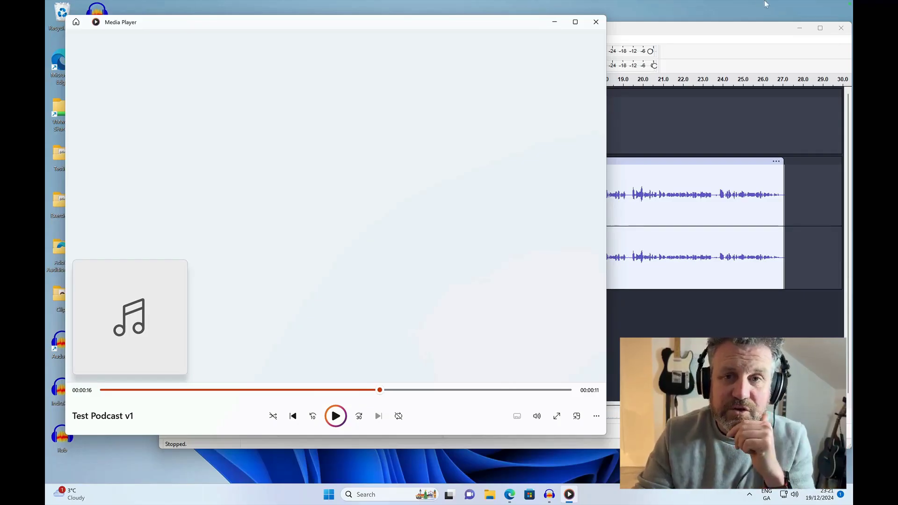
click(595, 22)
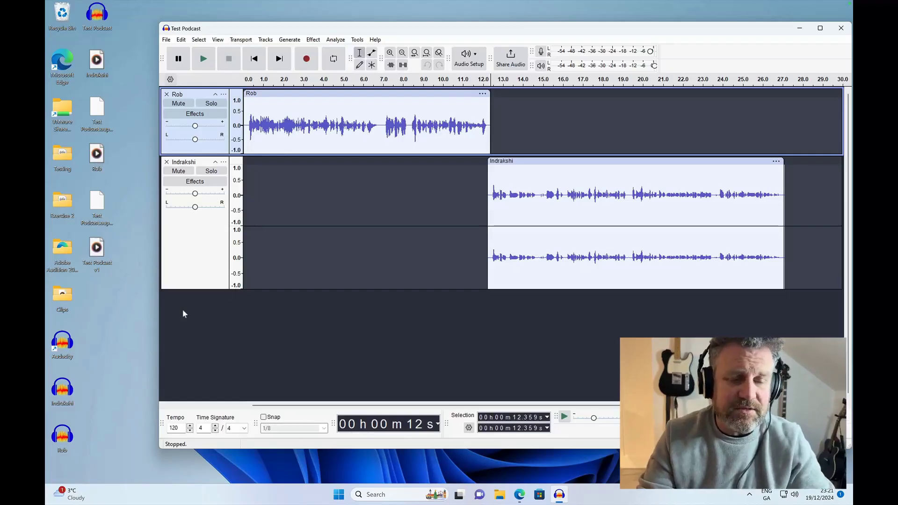
Add The Machine Jingle 1 from the desktop's Clips folder to the project as a new track.
double_click(63, 298)
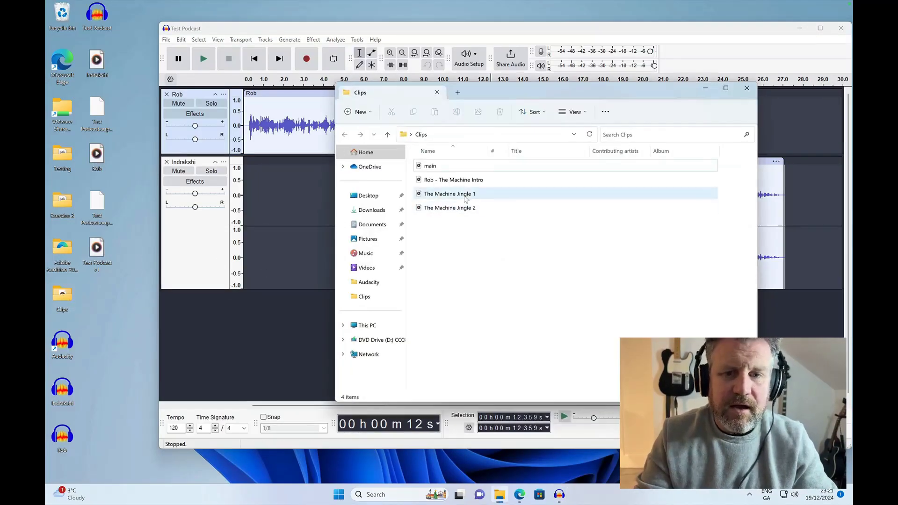
drag(466, 199, 291, 312)
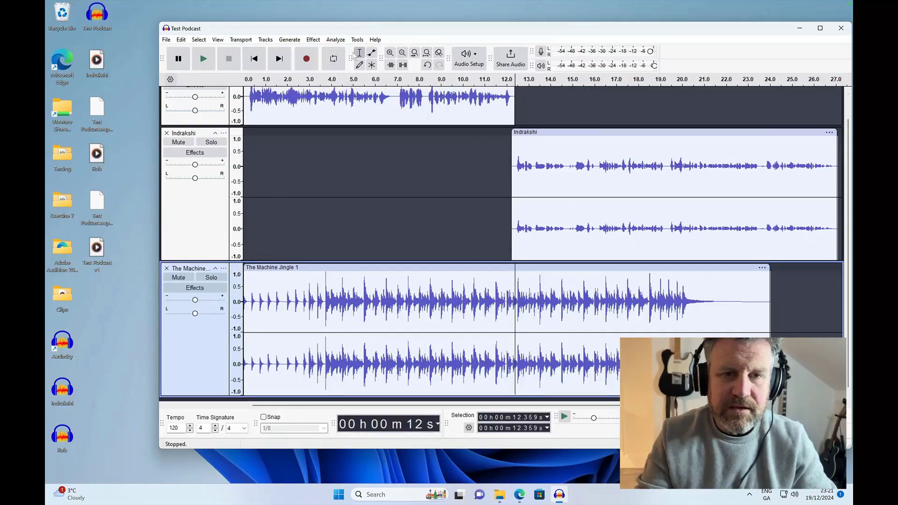
click(403, 52)
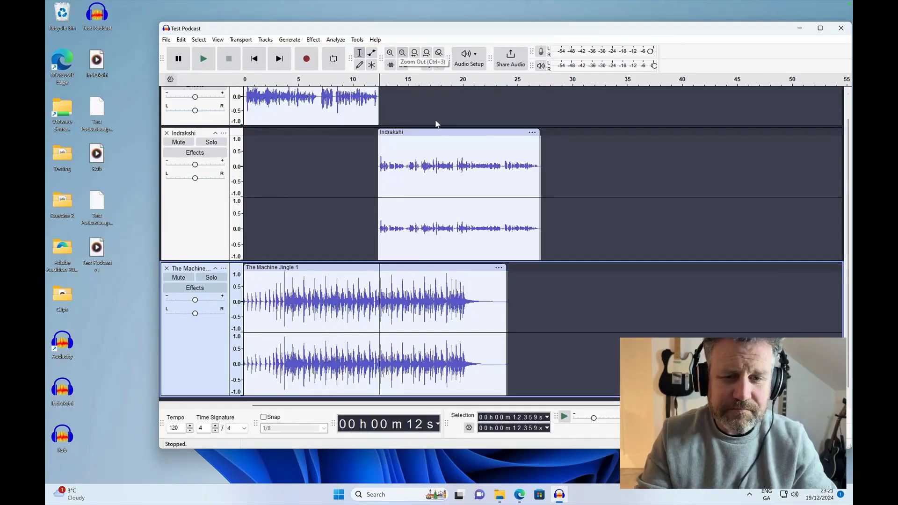
scroll(346, 135, up, 1)
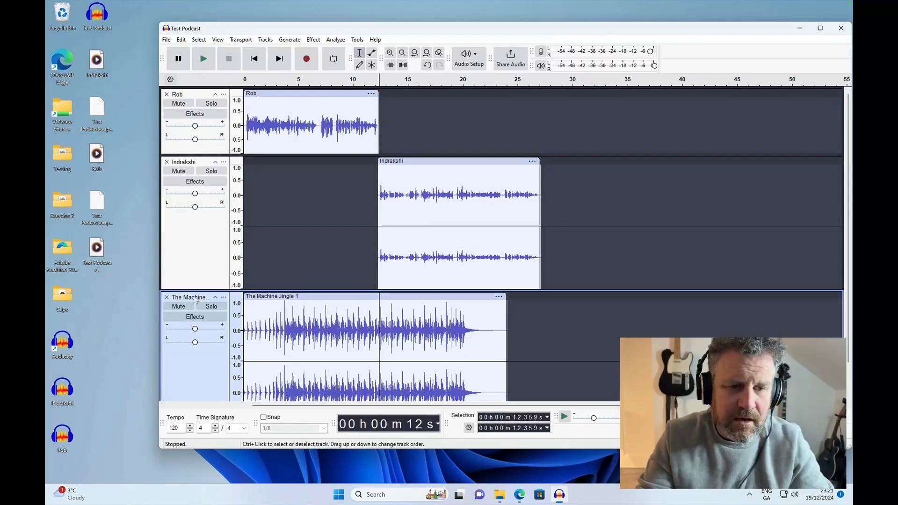
Move The Machine Jingle 1 track above both voice tracks so it is first in the track order.
drag(195, 300, 186, 285)
drag(202, 178, 203, 179)
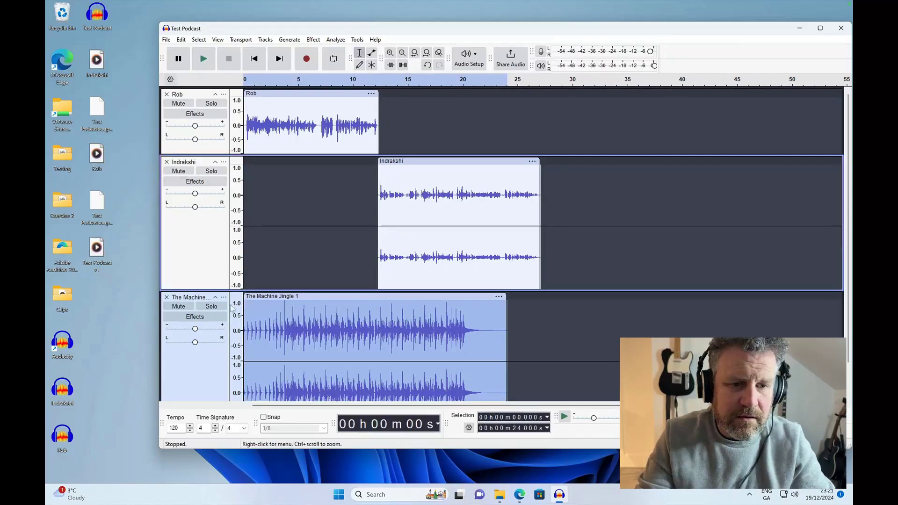
drag(178, 299, 214, 277)
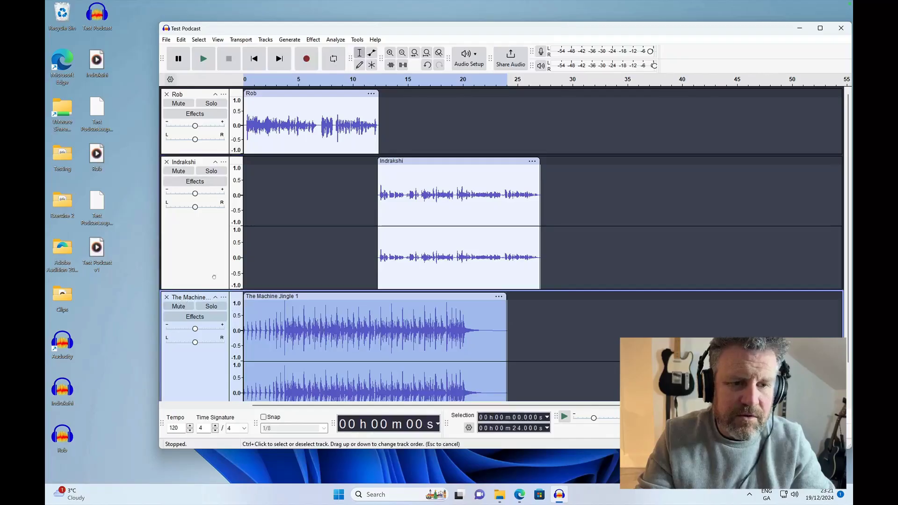
drag(204, 171, 201, 117)
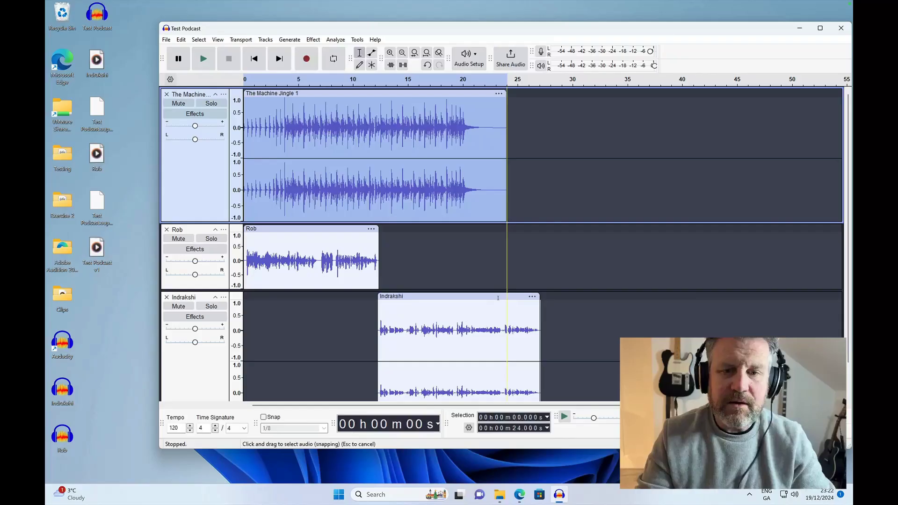
Select across both voice clips and move them together so the first starts at about 21 s, as the jingle fades out.
drag(571, 329, 467, 258)
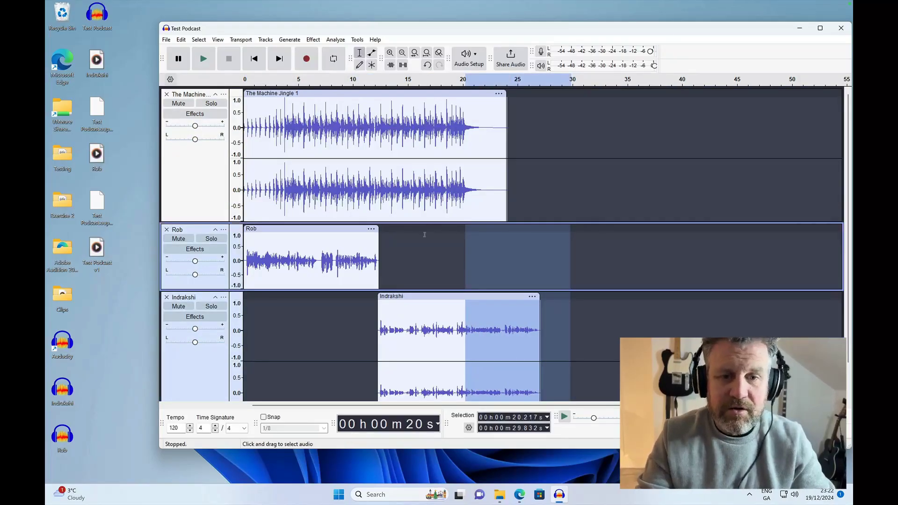
click(594, 330)
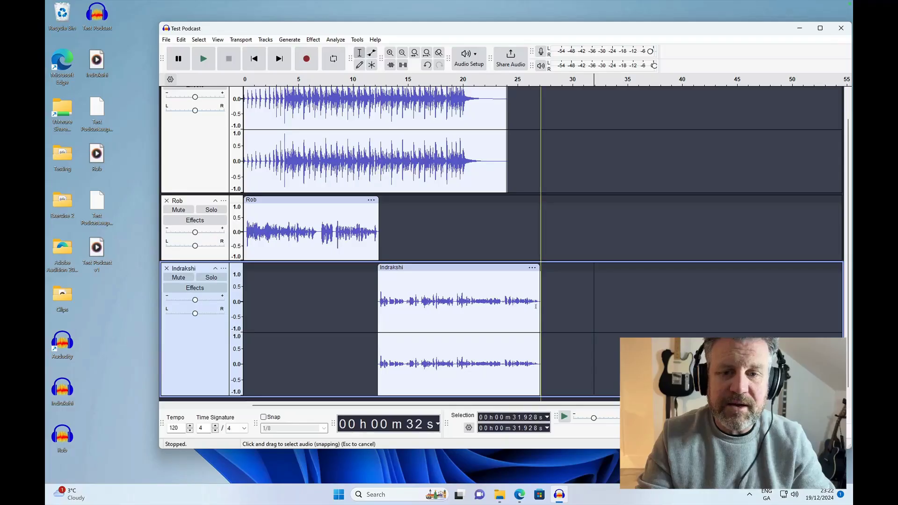
drag(548, 304, 288, 232)
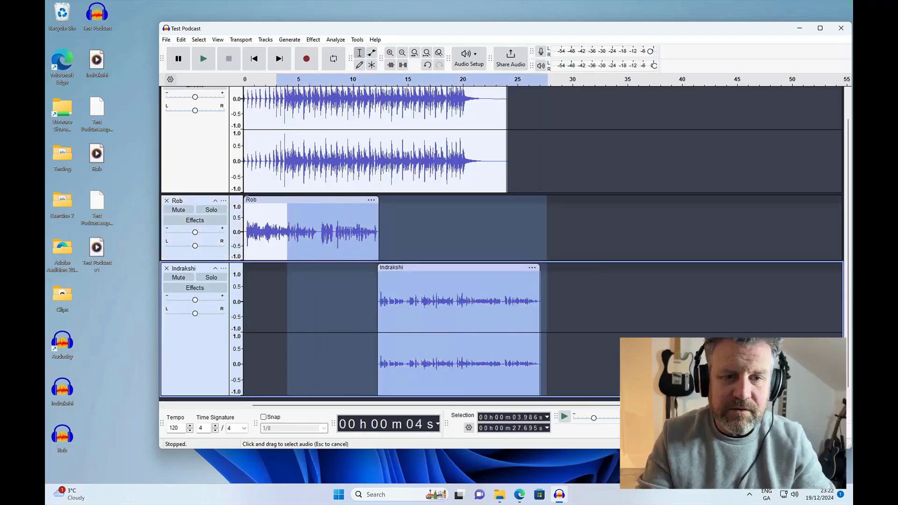
drag(273, 200, 491, 200)
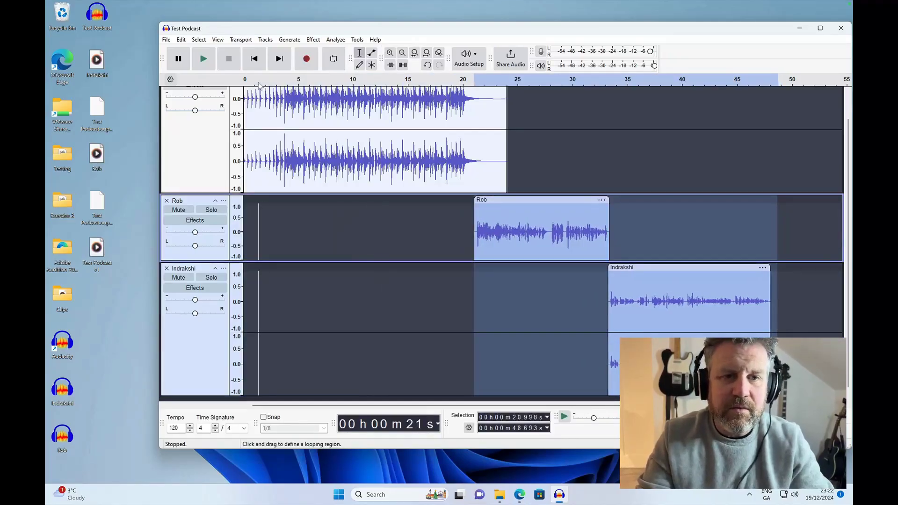
Listen to the whole arrangement from the beginning of the jingle to the end of the last voice clip.
click(244, 80)
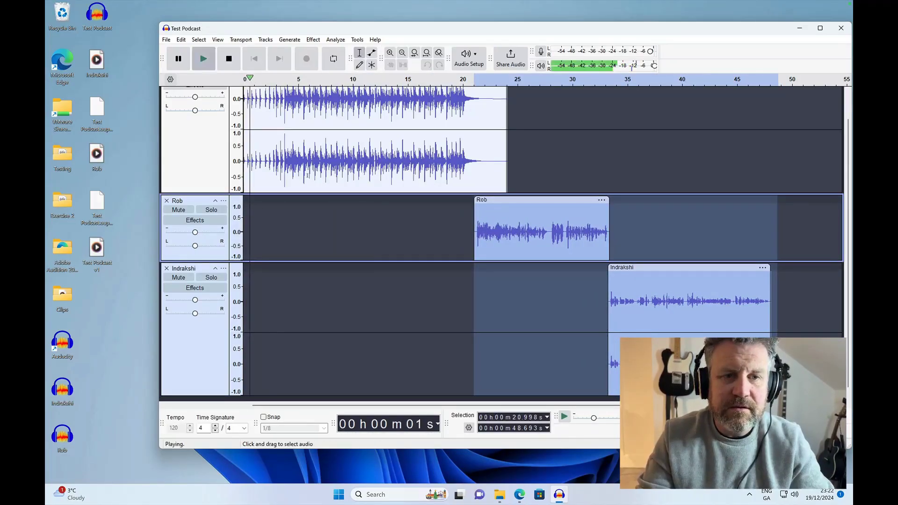
key(space)
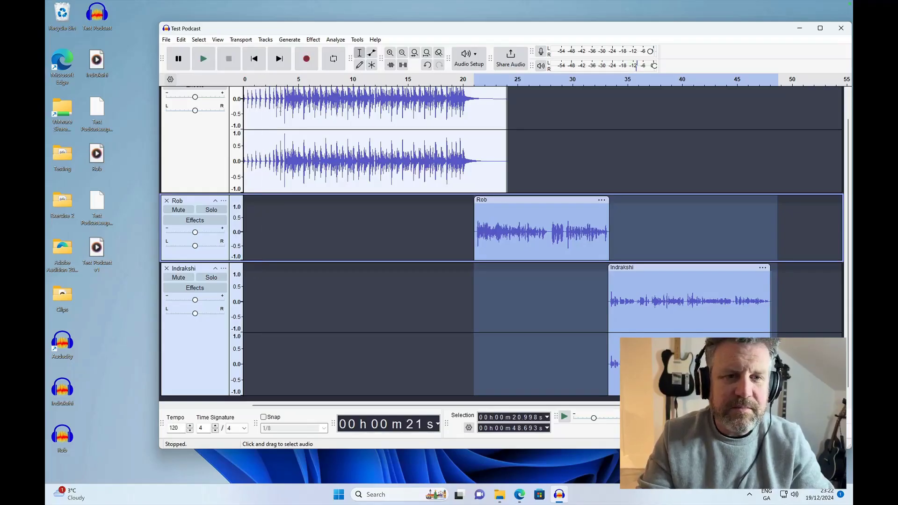
click(248, 80)
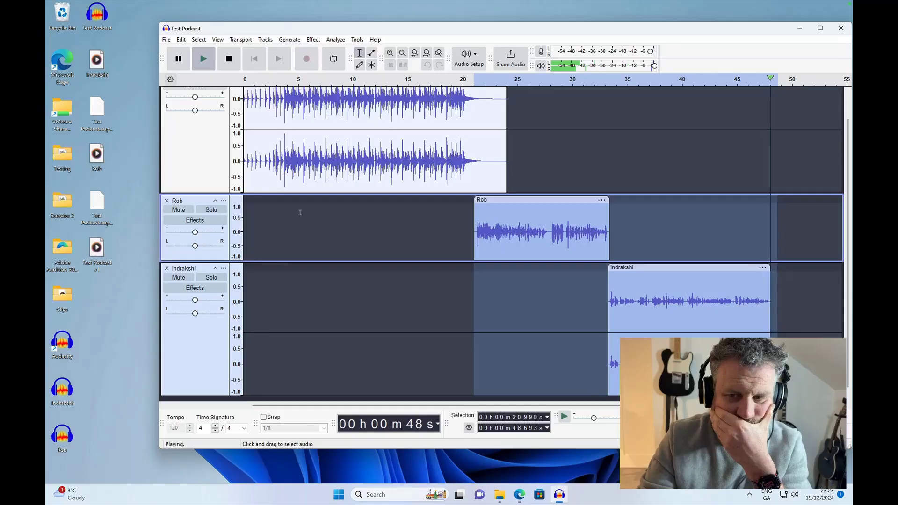
click(355, 280)
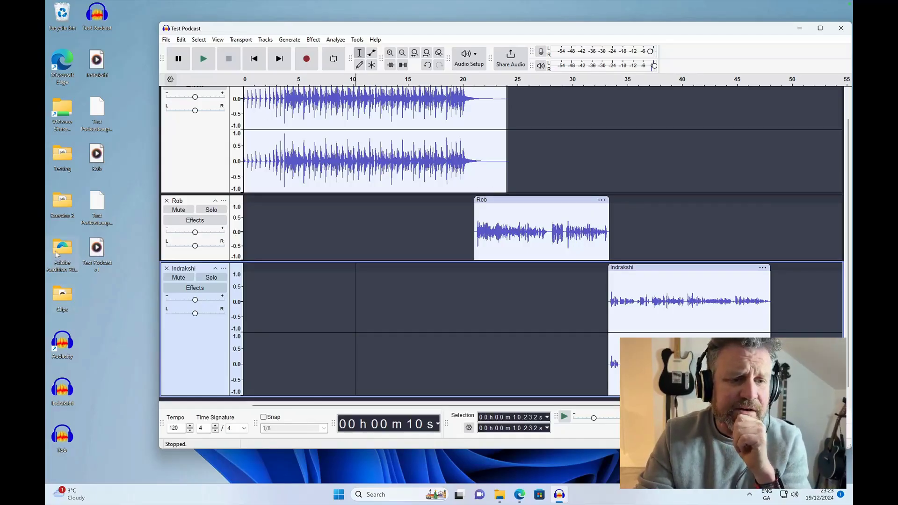
Add The Machine Jingle 2 from the desktop's Clips folder to the project as a new track below the voices.
double_click(65, 295)
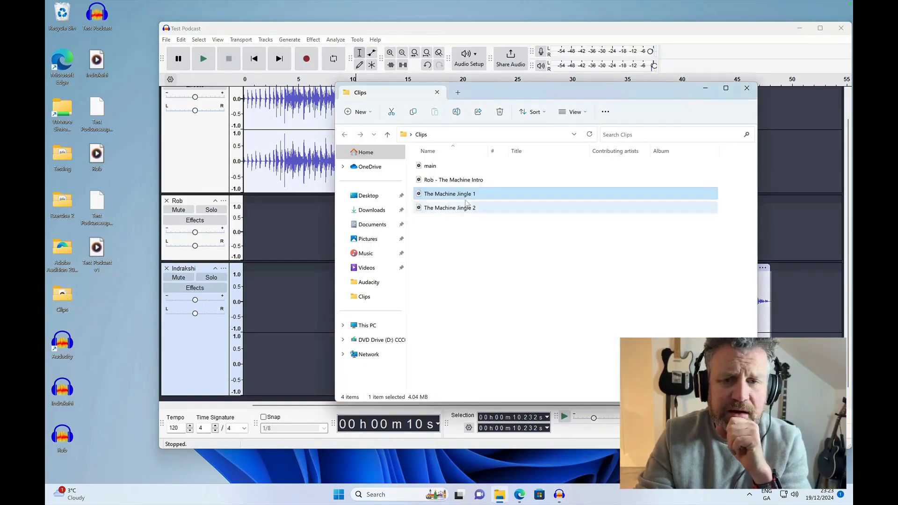
click(462, 209)
drag(462, 209, 785, 134)
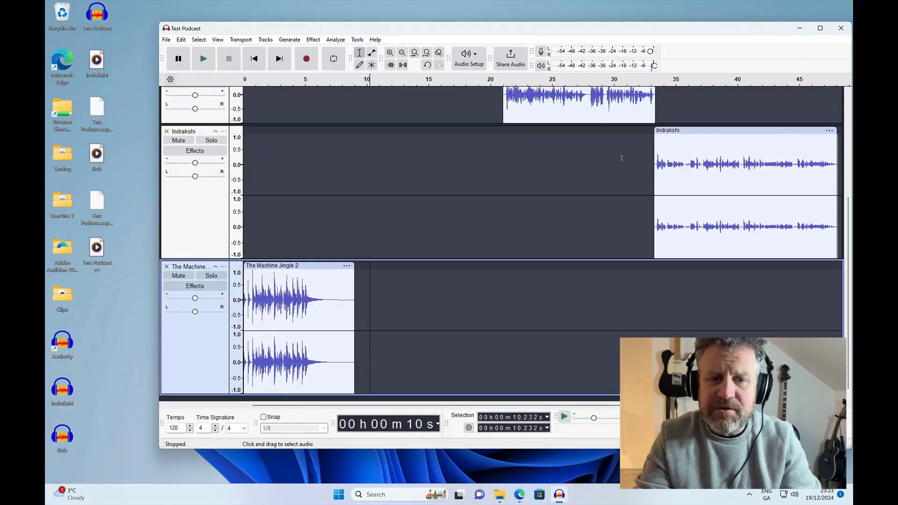
scroll(328, 270, up, 5)
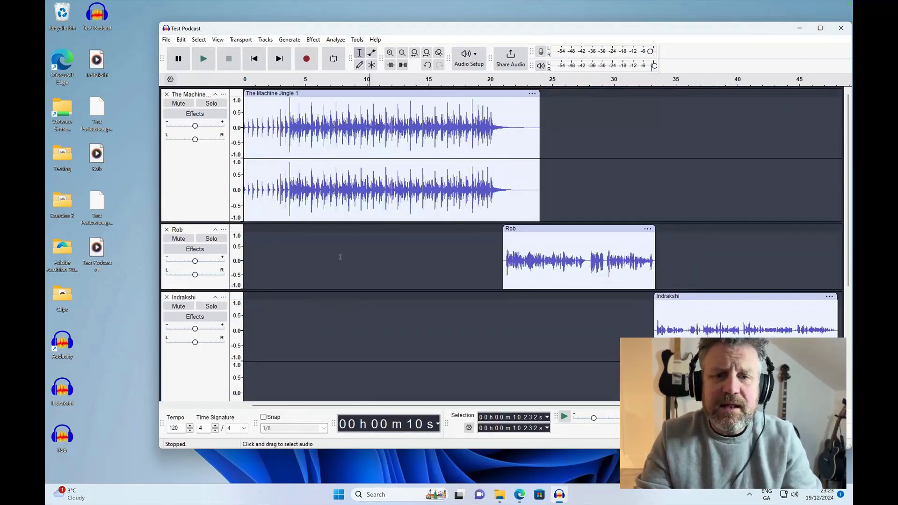
scroll(336, 261, down, 5)
scroll(340, 257, up, 2)
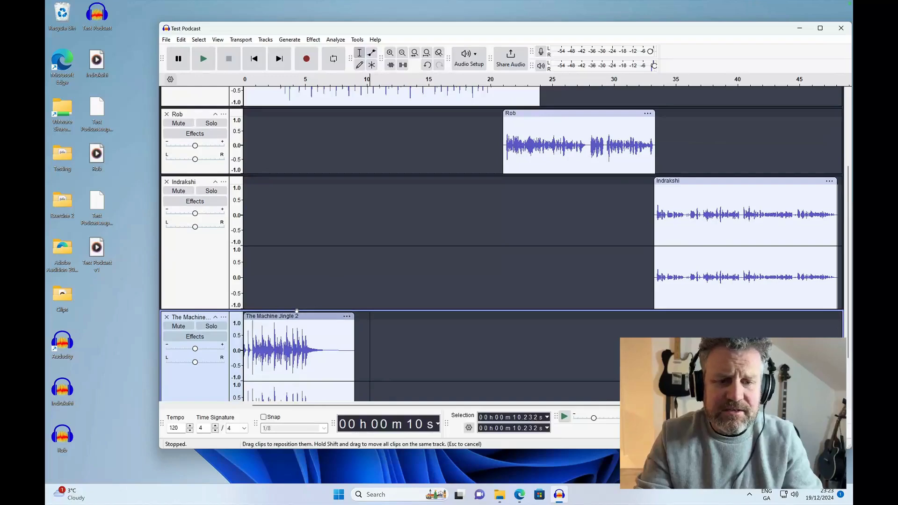
Move The Machine Jingle 2 clip along its track to start at about 48 s, right after the last voice clip.
drag(296, 309, 796, 309)
scroll(744, 309, down, 2)
scroll(744, 309, right, 4)
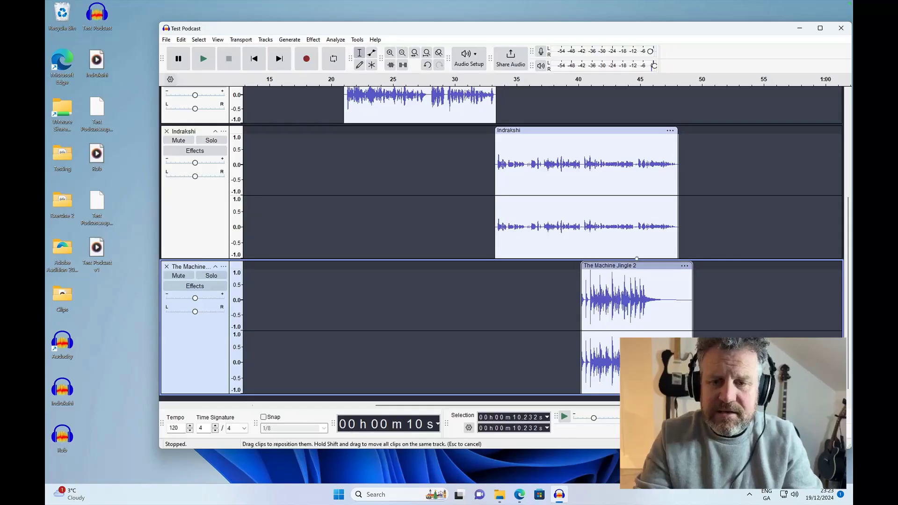
drag(636, 264, 732, 255)
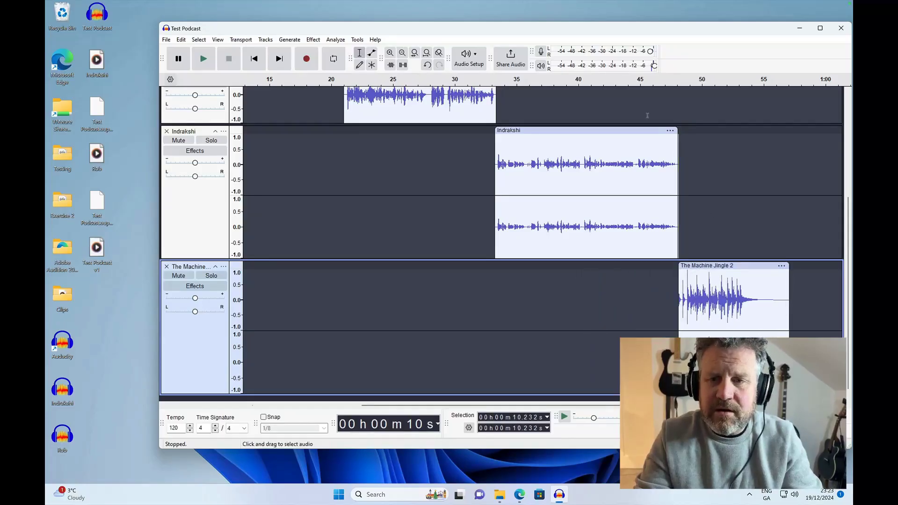
Listen to the transition into The Machine Jingle 2 from about 44 s and look over the stacked tracks.
click(625, 81)
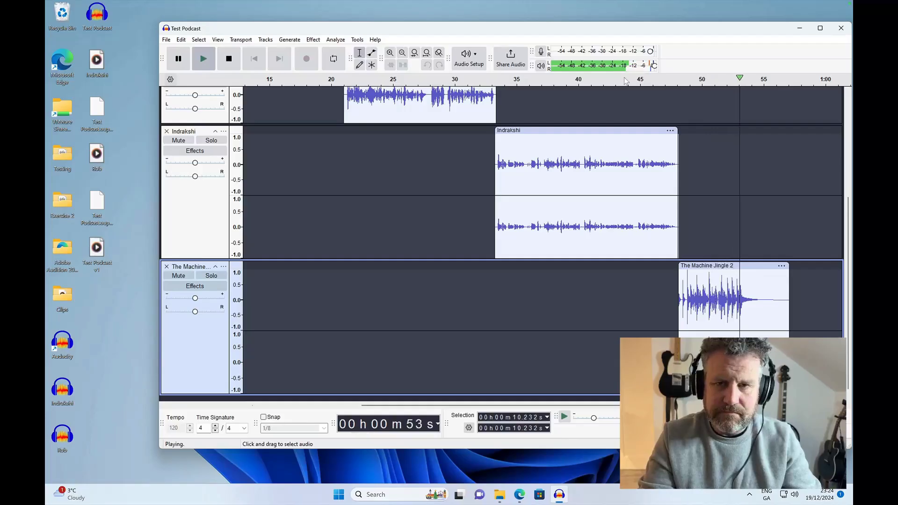
key(space)
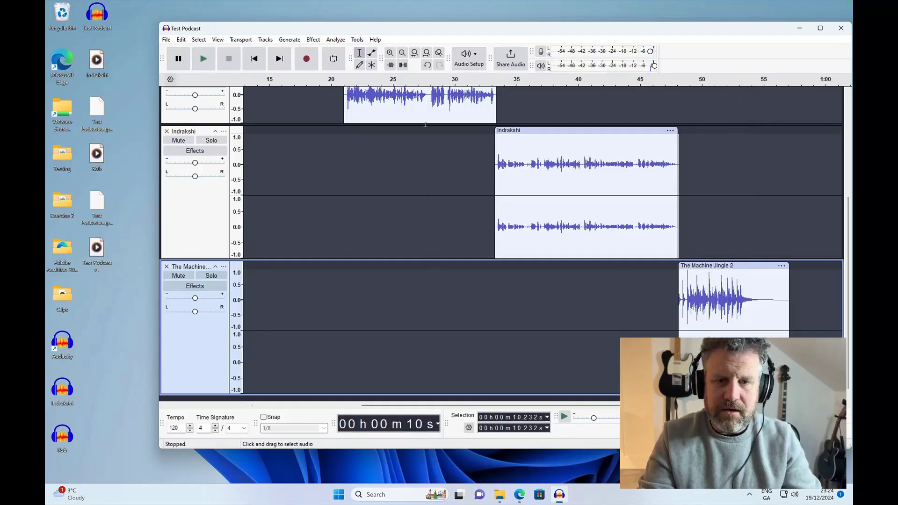
scroll(425, 124, up, 3)
scroll(425, 124, down, 3)
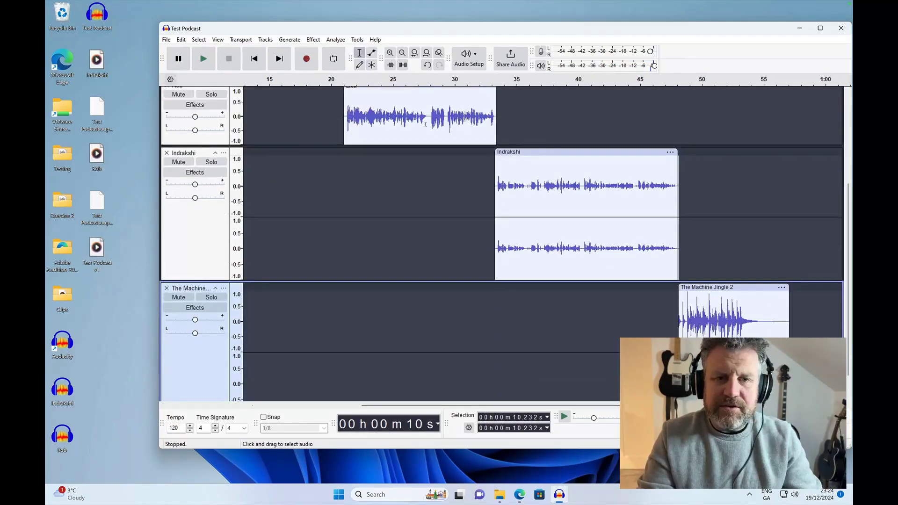
scroll(425, 104, up, 3)
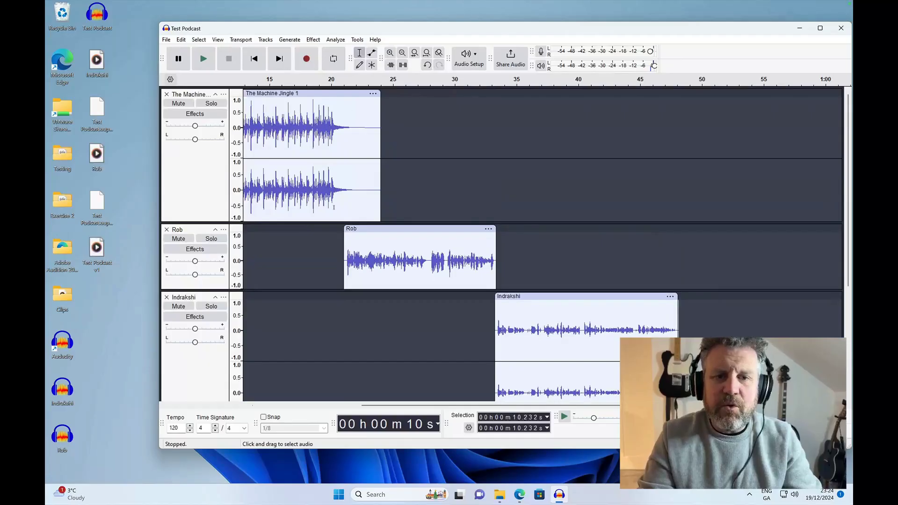
Examine how the opening jingle, the two voice clips and the closing jingle follow one another across the four tracks.
scroll(334, 207, down, 3)
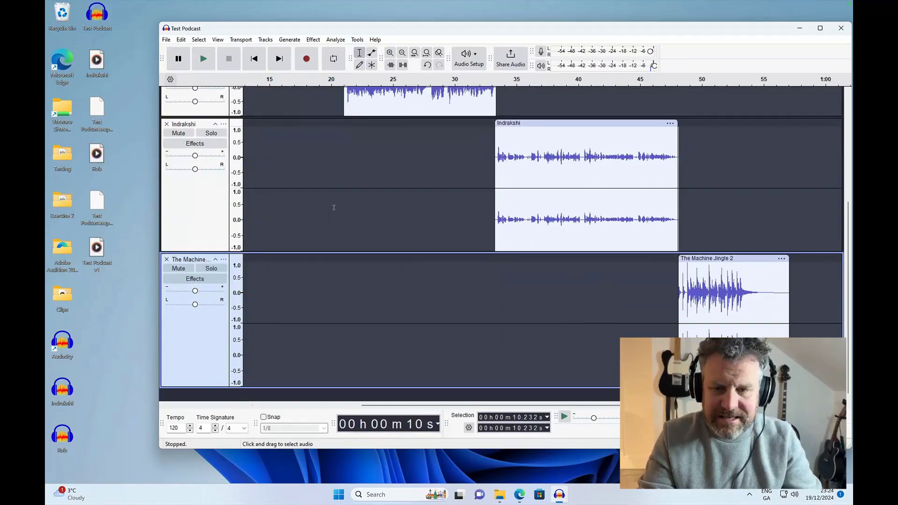
scroll(334, 207, up, 3)
scroll(334, 207, down, 3)
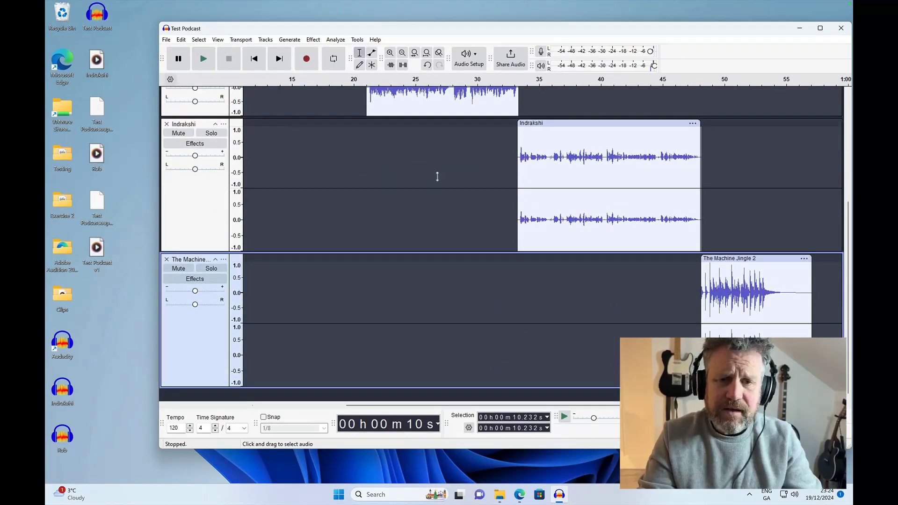
scroll(449, 162, right, 2)
scroll(449, 162, left, 5)
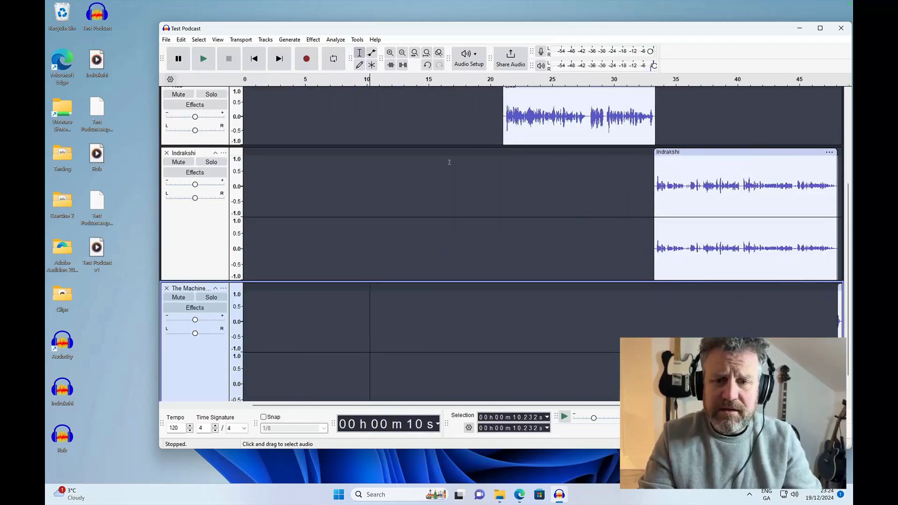
scroll(449, 162, up, 3)
scroll(449, 162, down, 3)
scroll(449, 162, right, 2)
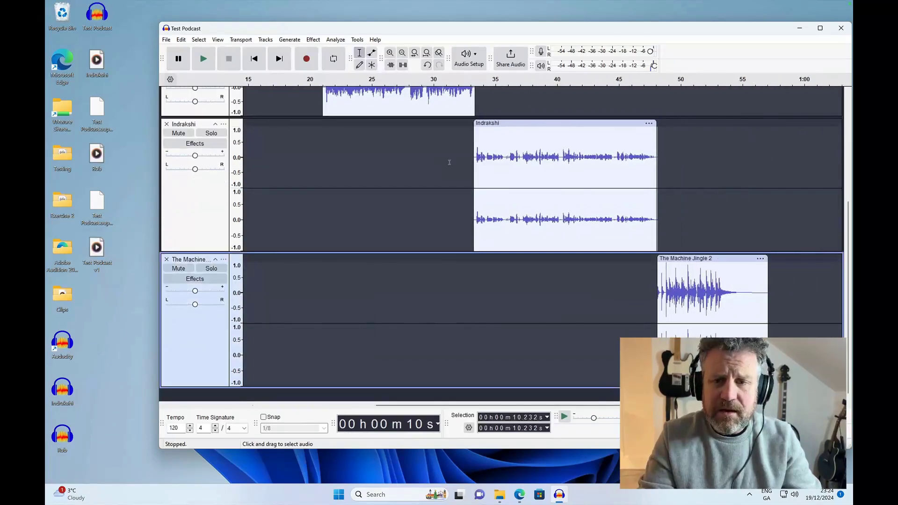
scroll(448, 163, left, 2)
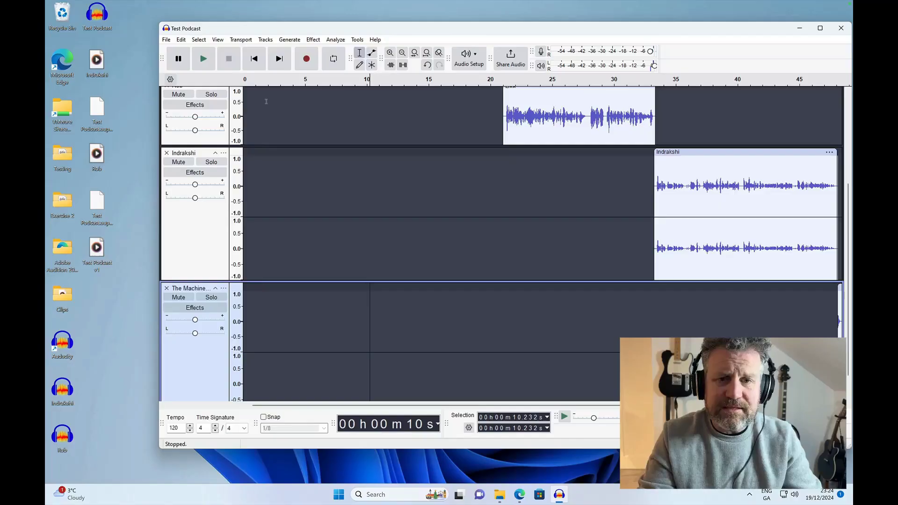
scroll(266, 102, up, 3)
Export the entire project to the desktop as a WAV file named Test Podcast v2.wav.
click(166, 39)
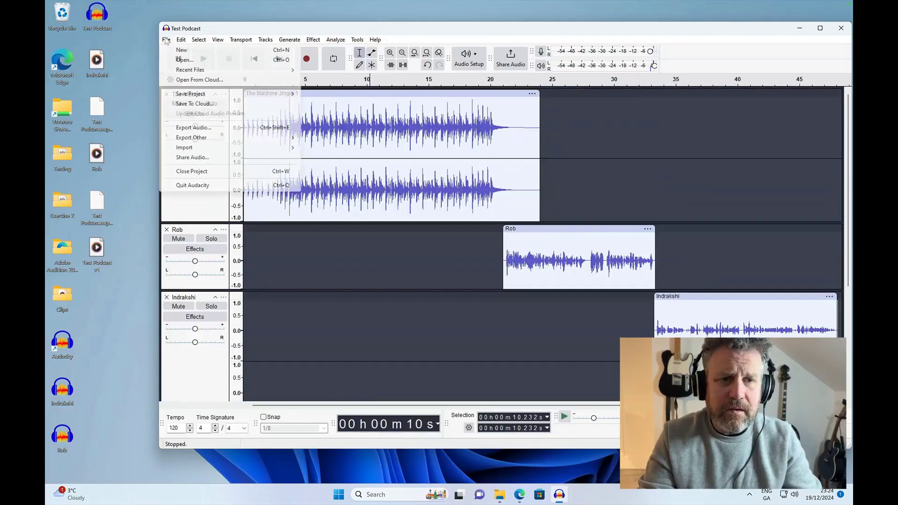
click(186, 128)
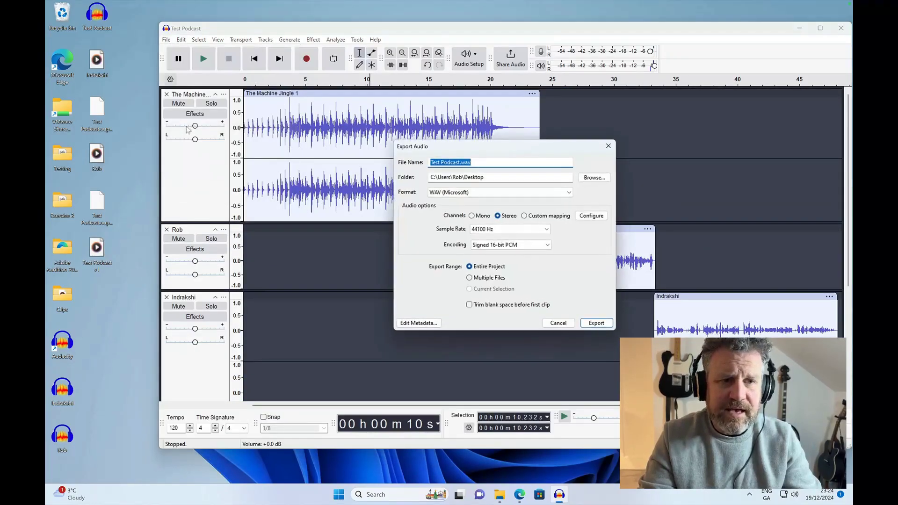
click(485, 162)
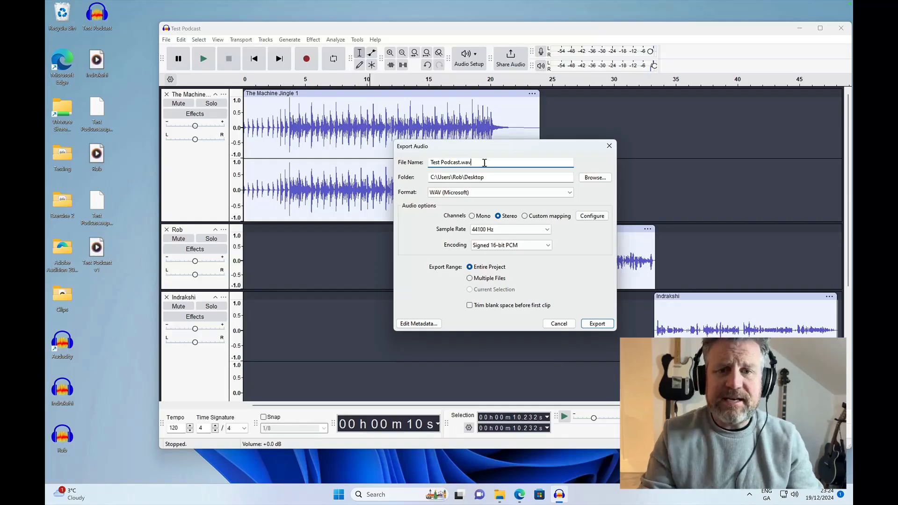
text(v2)
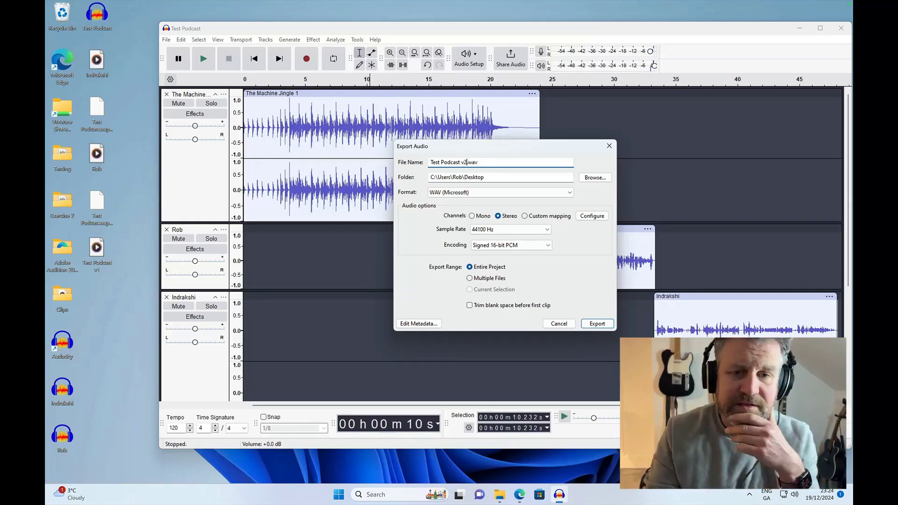
click(593, 326)
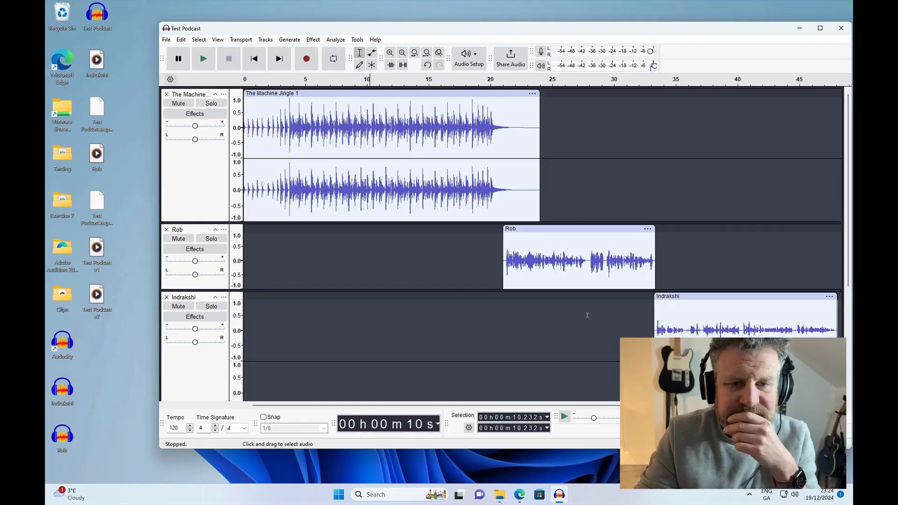
Save and close the Test Podcast project, and load the desktop's Test Podcast v2 file into a new Audacity project.
click(847, 32)
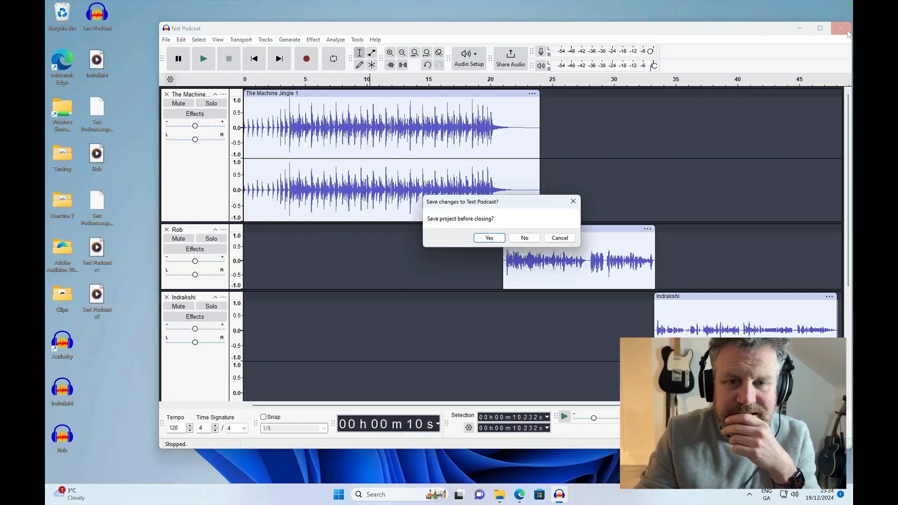
click(489, 238)
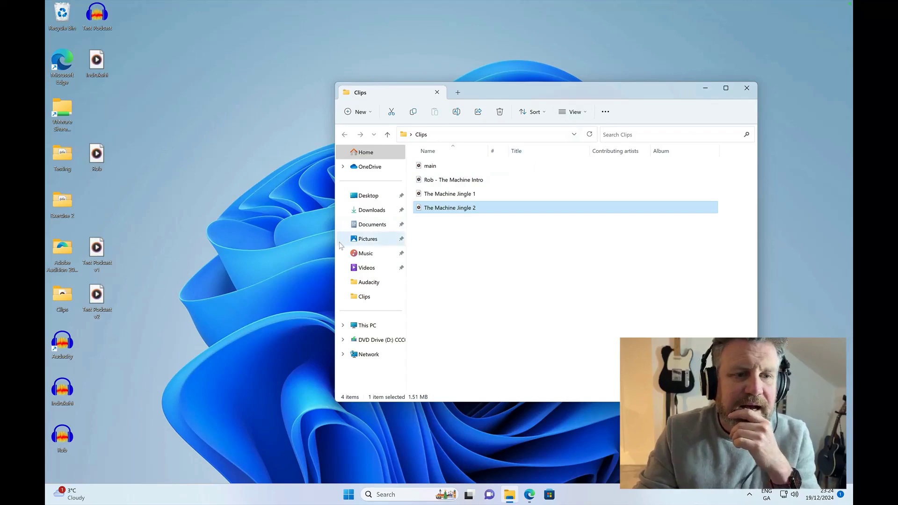
double_click(62, 341)
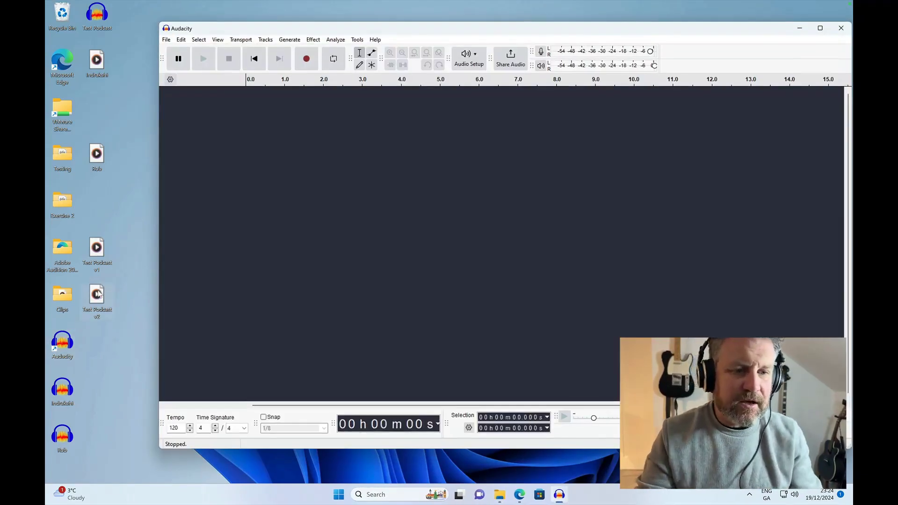
drag(98, 293, 265, 229)
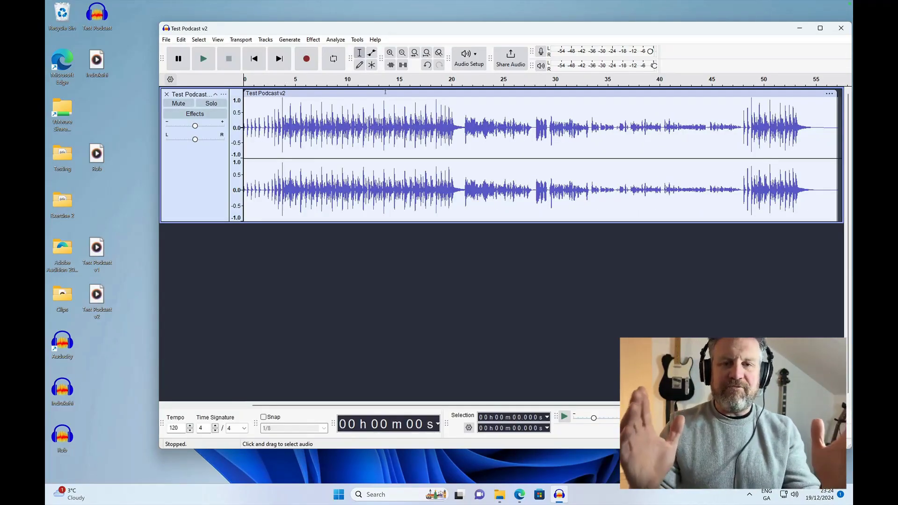
Listen to the exported mix from the start and spot-check it from about 21 s, 35 s and 49 s.
click(248, 82)
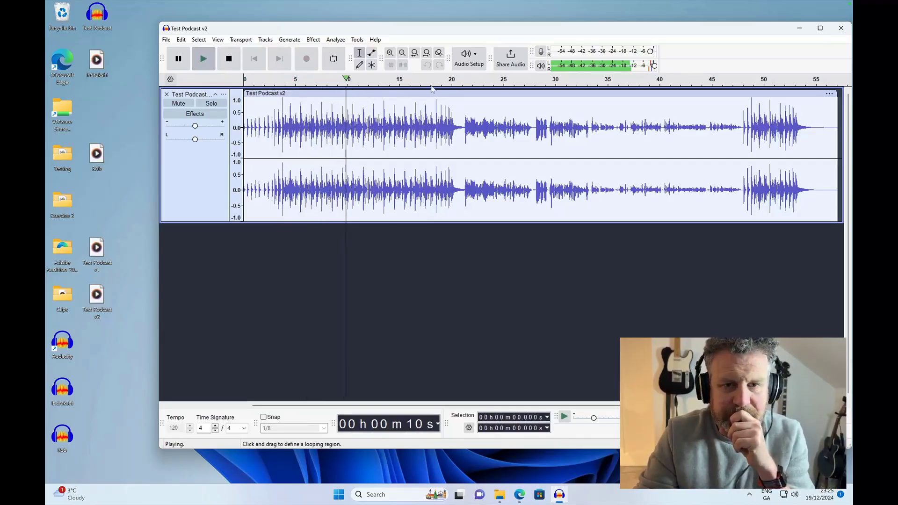
click(467, 84)
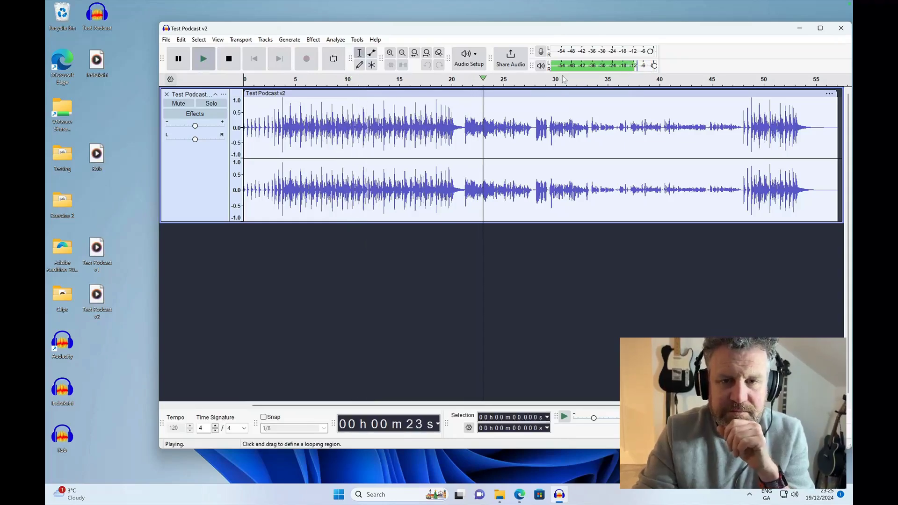
click(605, 81)
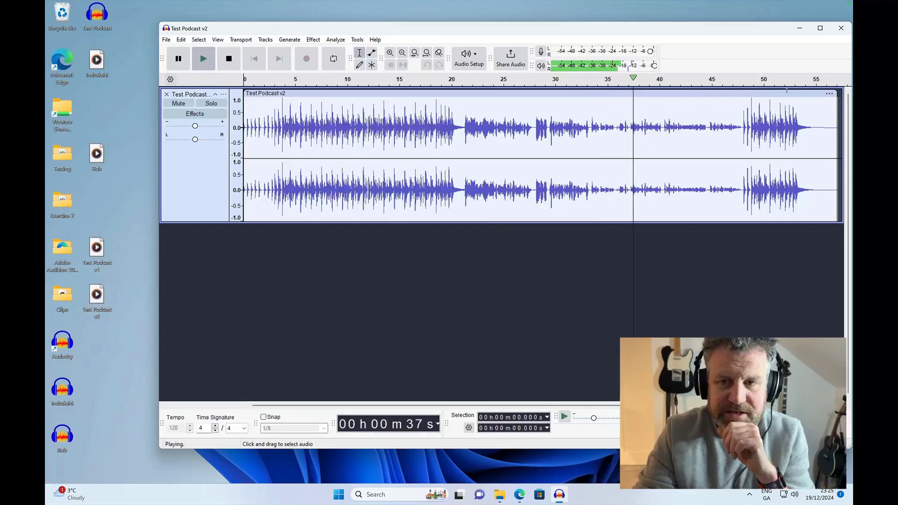
click(751, 81)
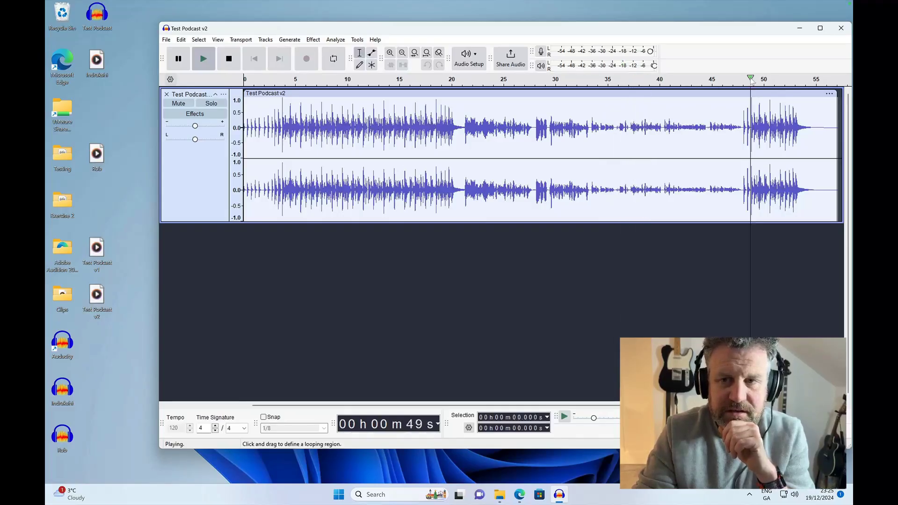
key(space)
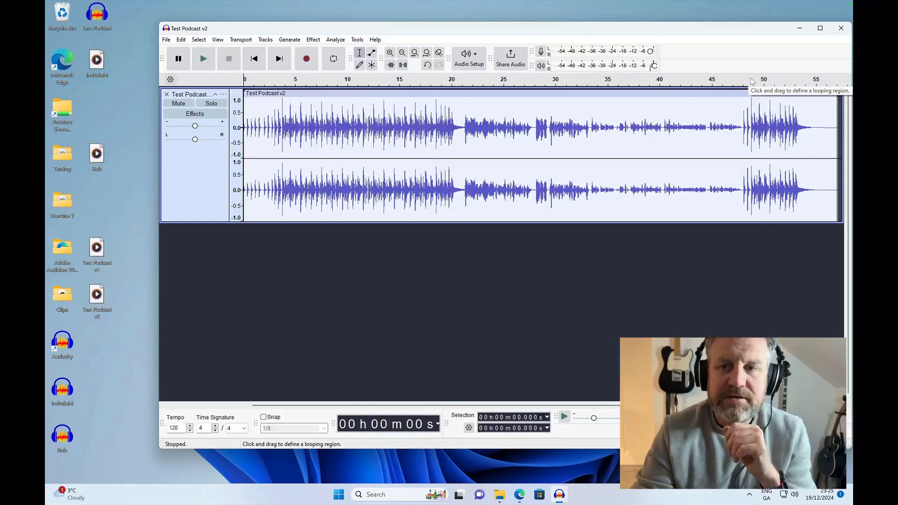